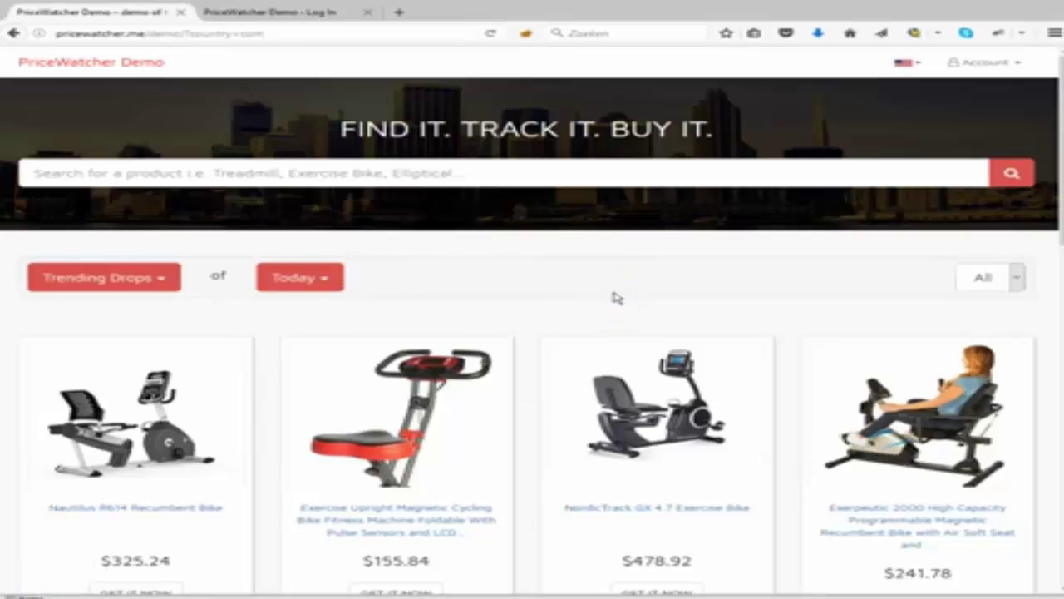
# Scroll through the Trending Drops grid, then go to page 2 of exercise bikes.
pyautogui.scroll(-5, 520, 308)
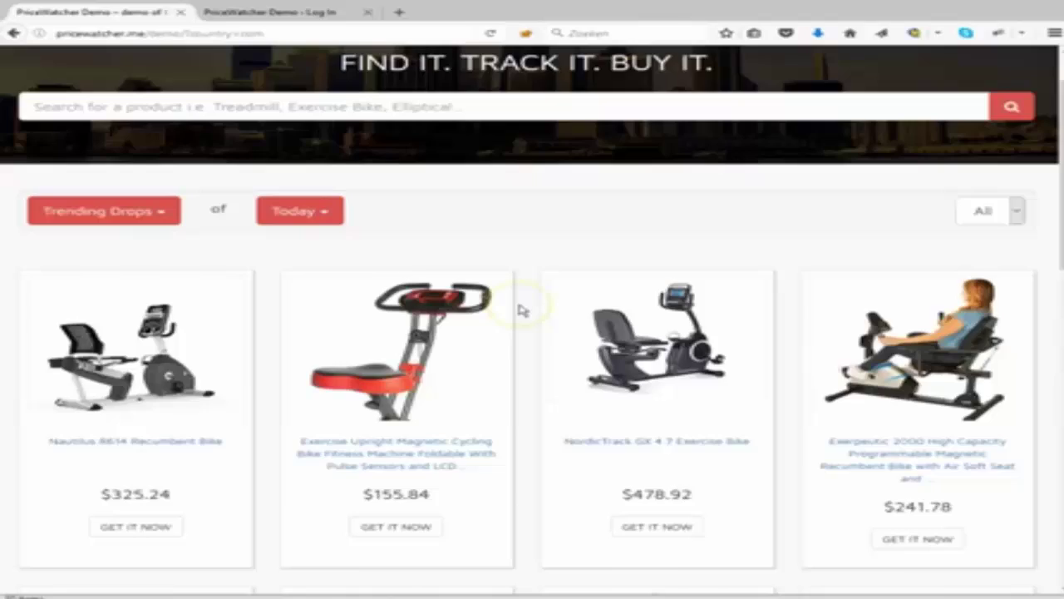
pyautogui.scroll(-5, 520, 320)
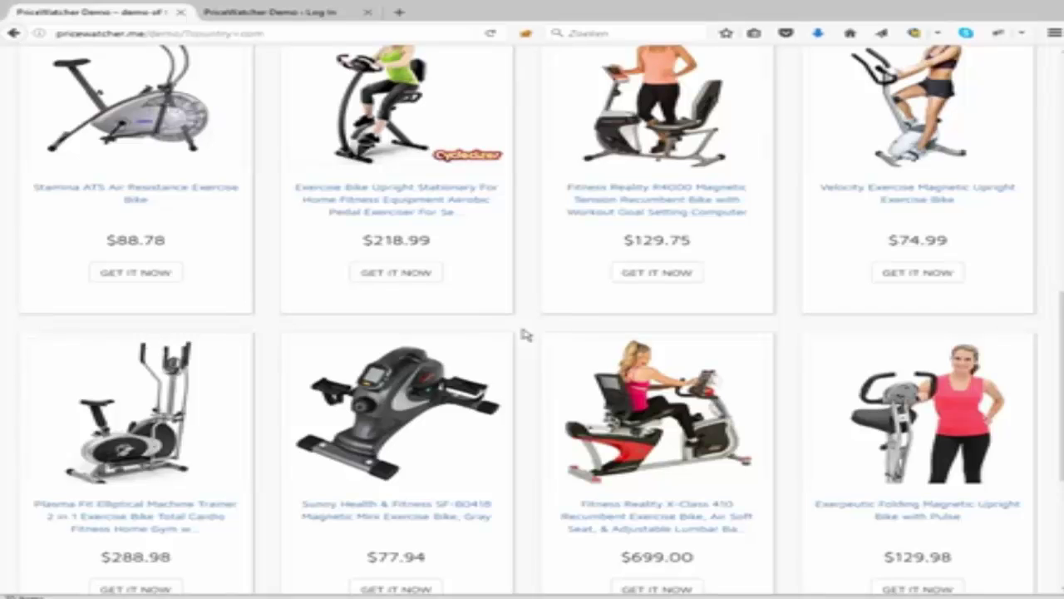
pyautogui.scroll(2, 526, 334)
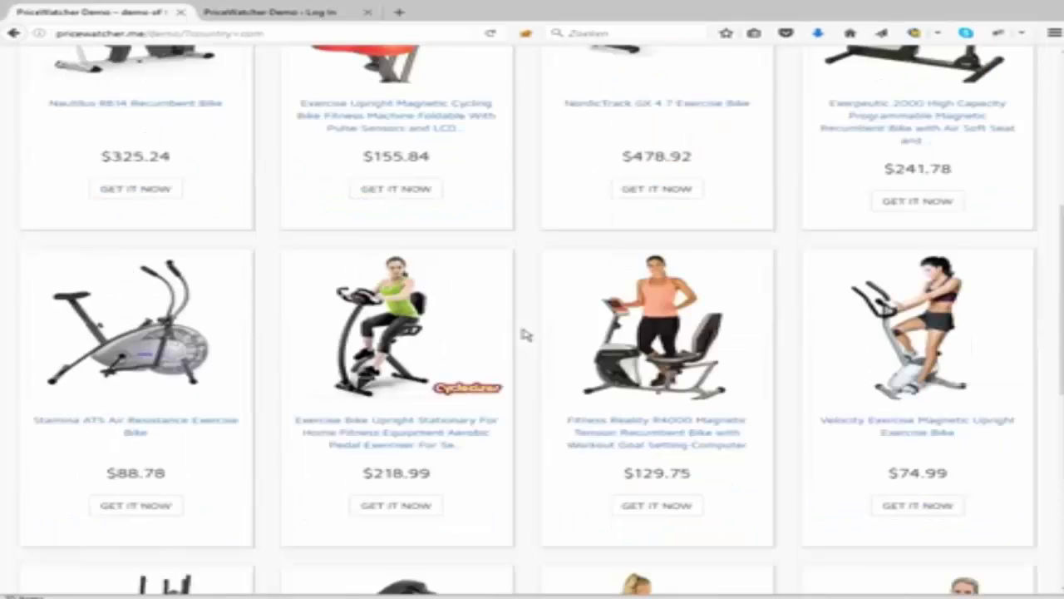
pyautogui.scroll(2, 525, 334)
pyautogui.scroll(4, 525, 335)
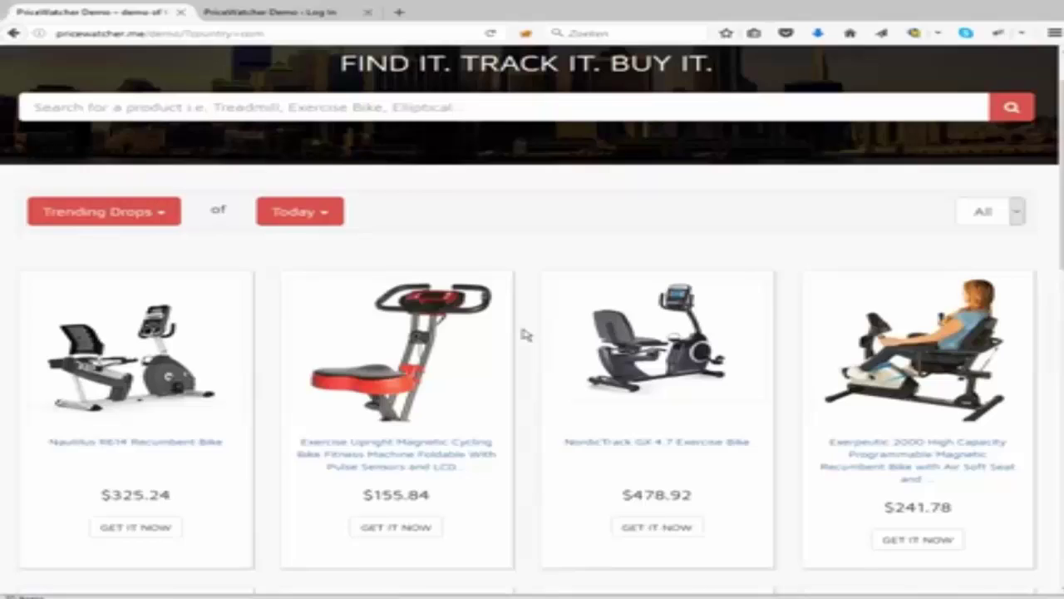
pyautogui.scroll(1, 526, 334)
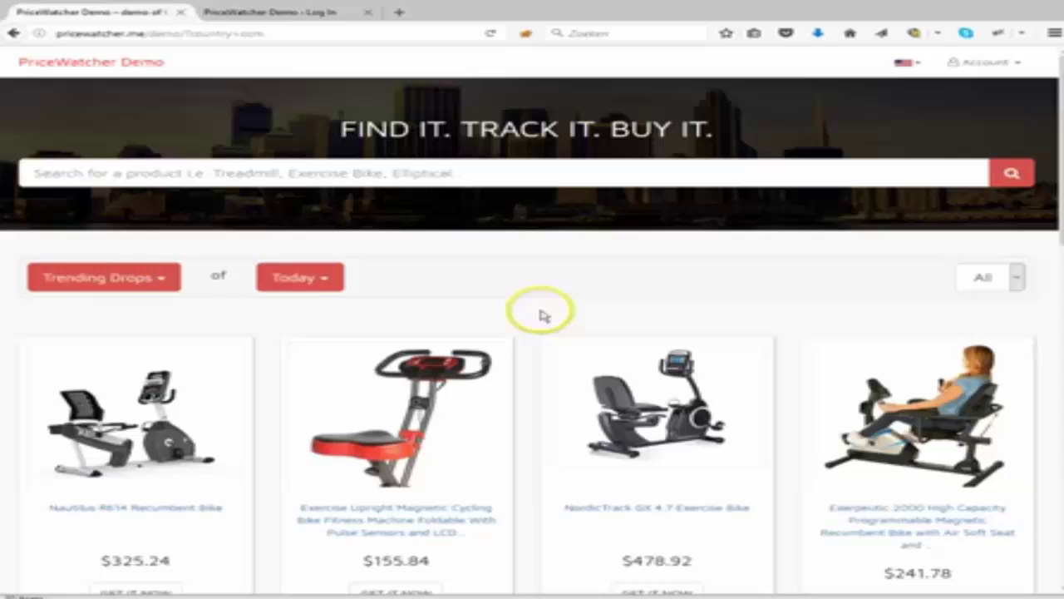
pyautogui.scroll(-2, 532, 336)
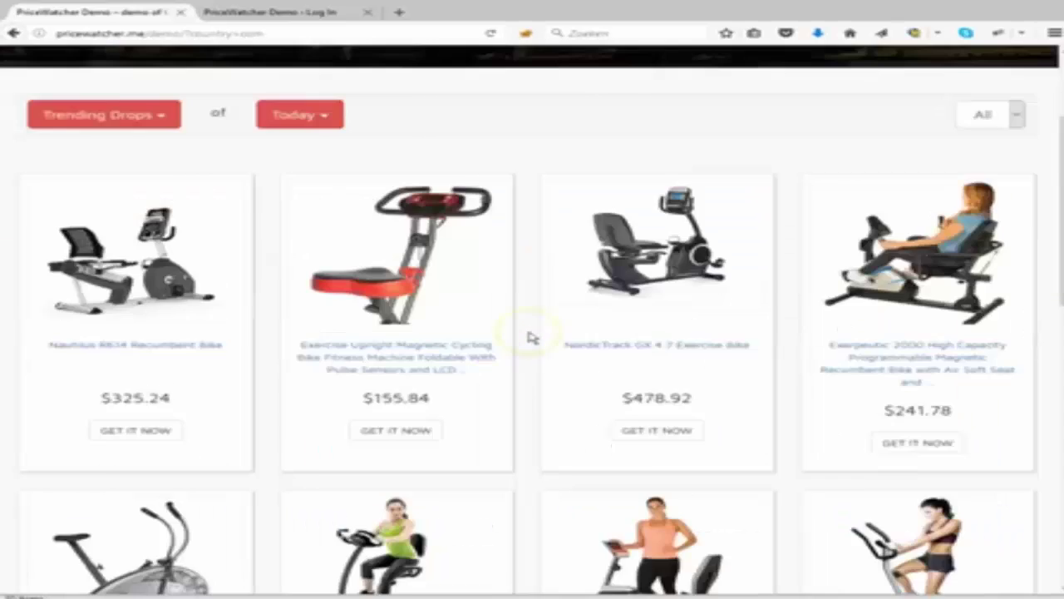
pyautogui.scroll(-2, 527, 338)
pyautogui.scroll(-5, 527, 337)
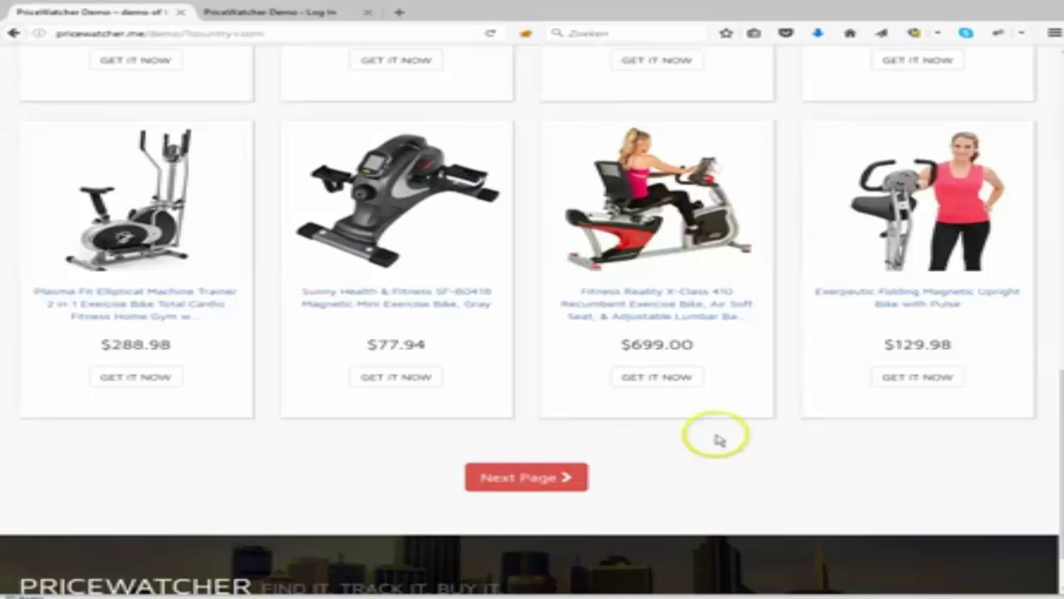
pyautogui.click(552, 477)
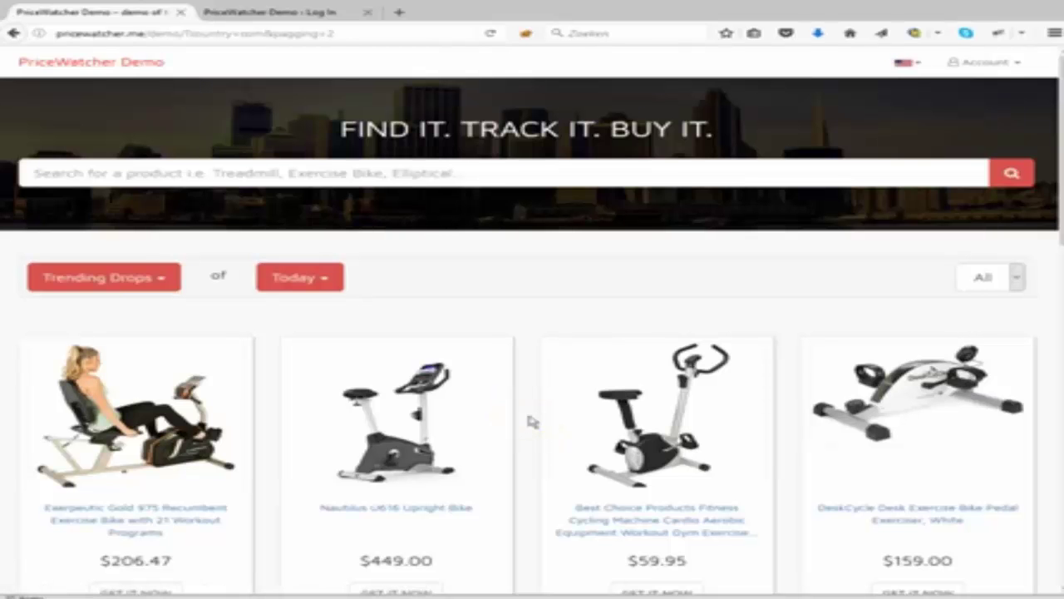
pyautogui.scroll(-5, 532, 421)
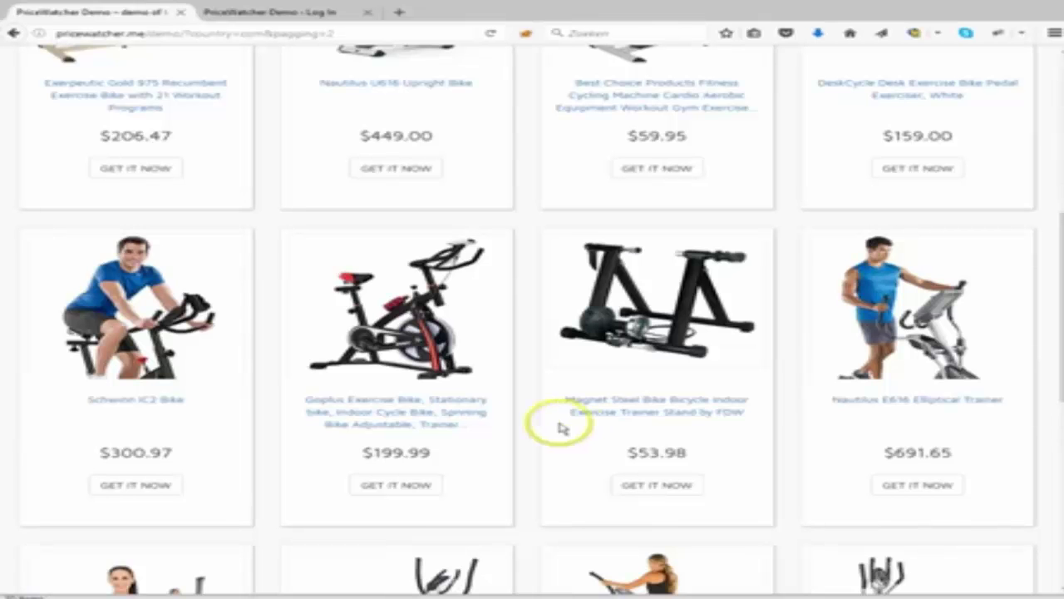
# Open the Goplus Exercise Bike product page showing its $199.99 price chart.
pyautogui.click(388, 428)
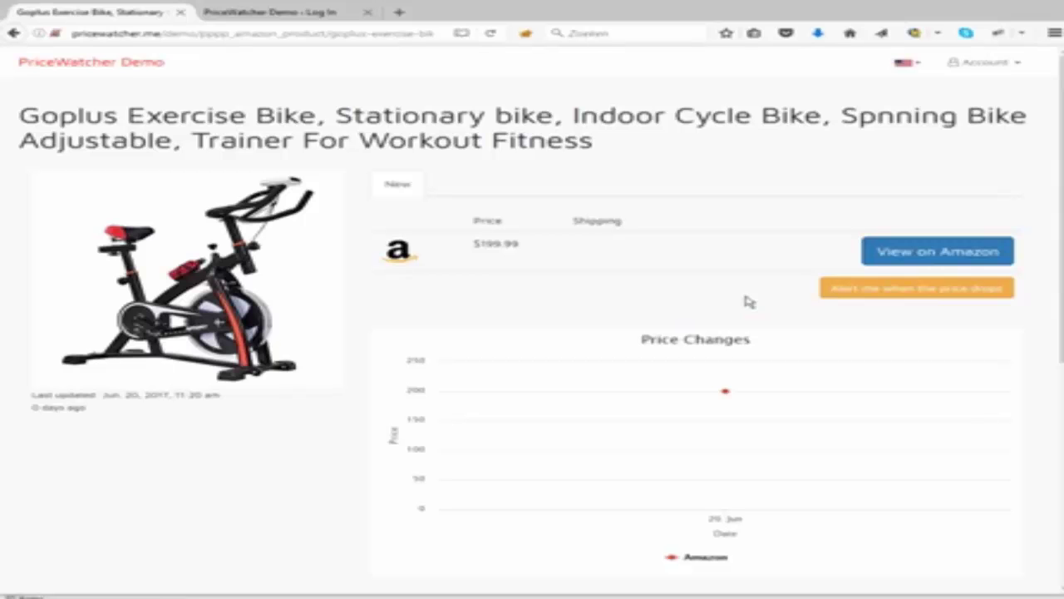
# Open the price-drop alert form for the Goplus bike and set desired price to 175.
pyautogui.click(872, 291)
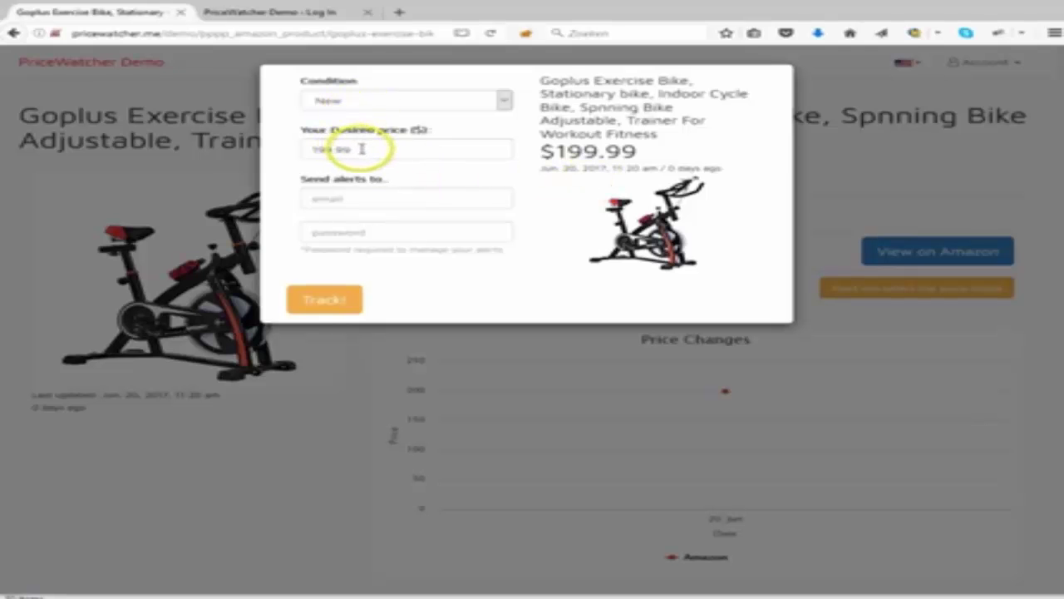
pyautogui.doubleClick(362, 149)
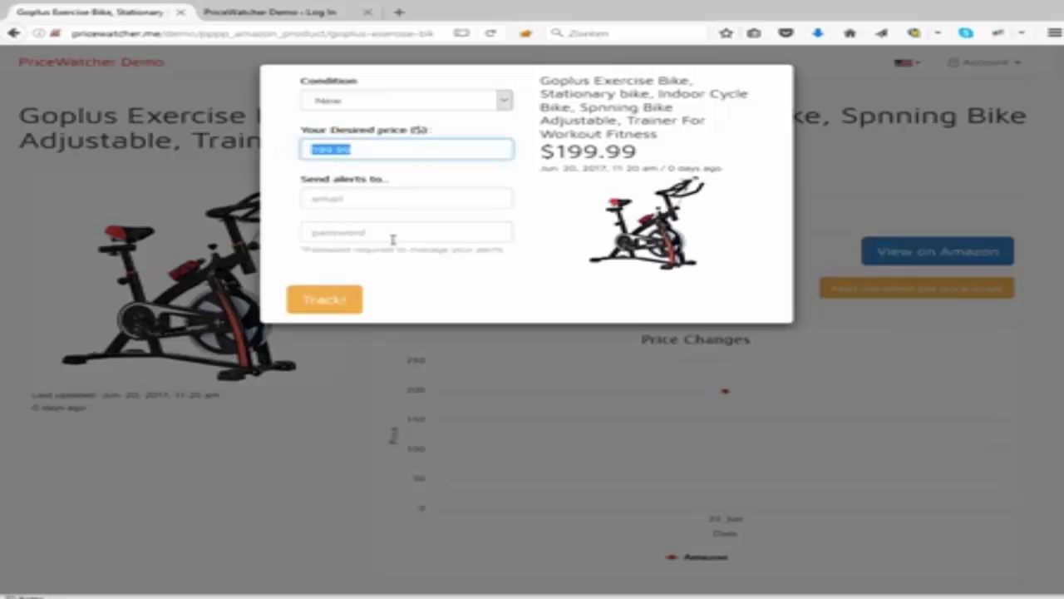
pyautogui.write('175')
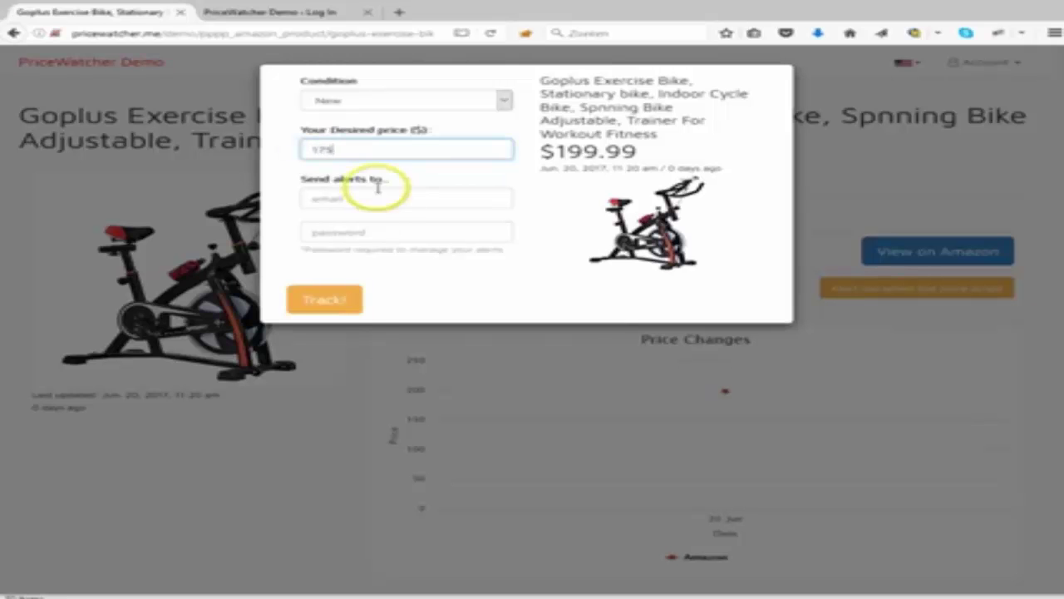
# Enter the alert email address and password, dismissing the insecure-connection warning.
pyautogui.click(377, 199)
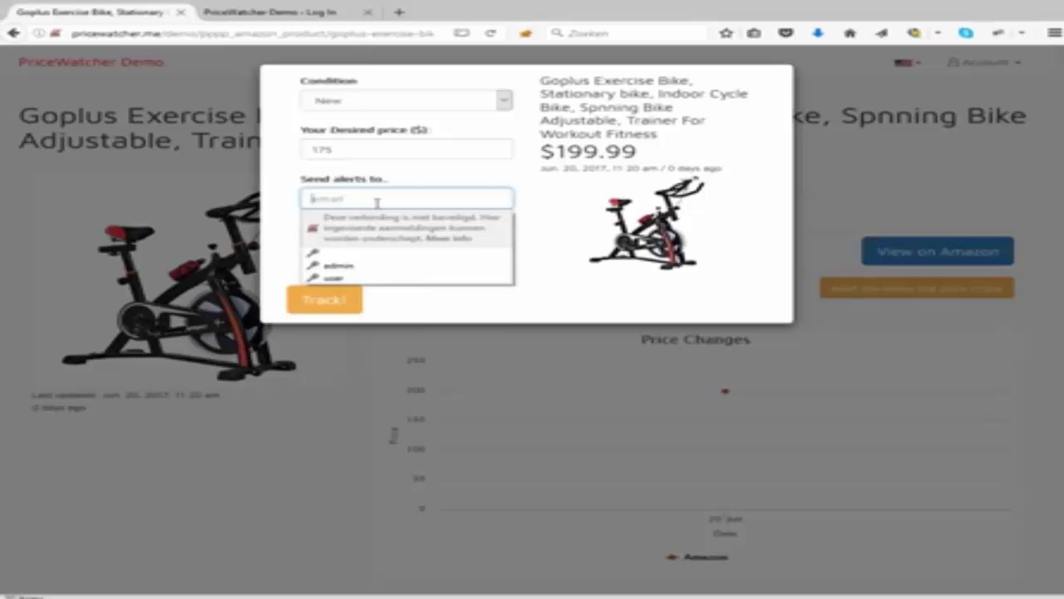
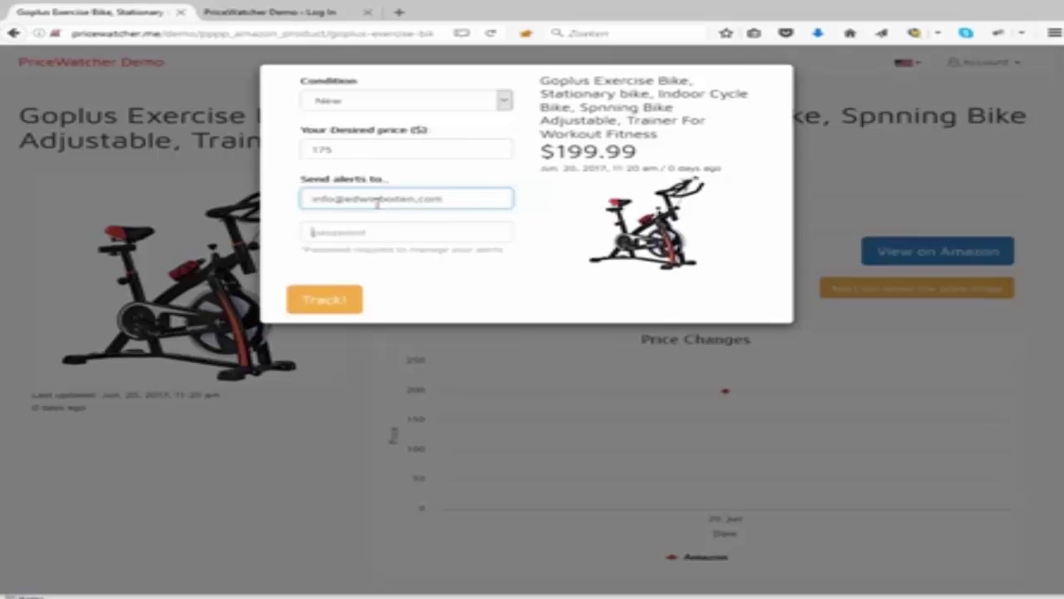
pyautogui.press('Tab')
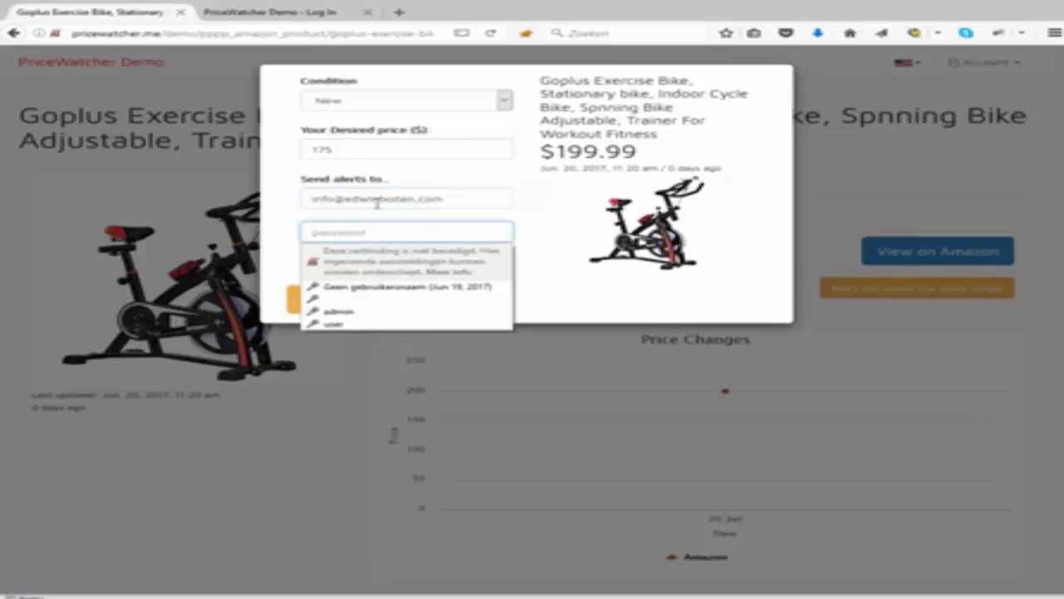
pyautogui.click(402, 199)
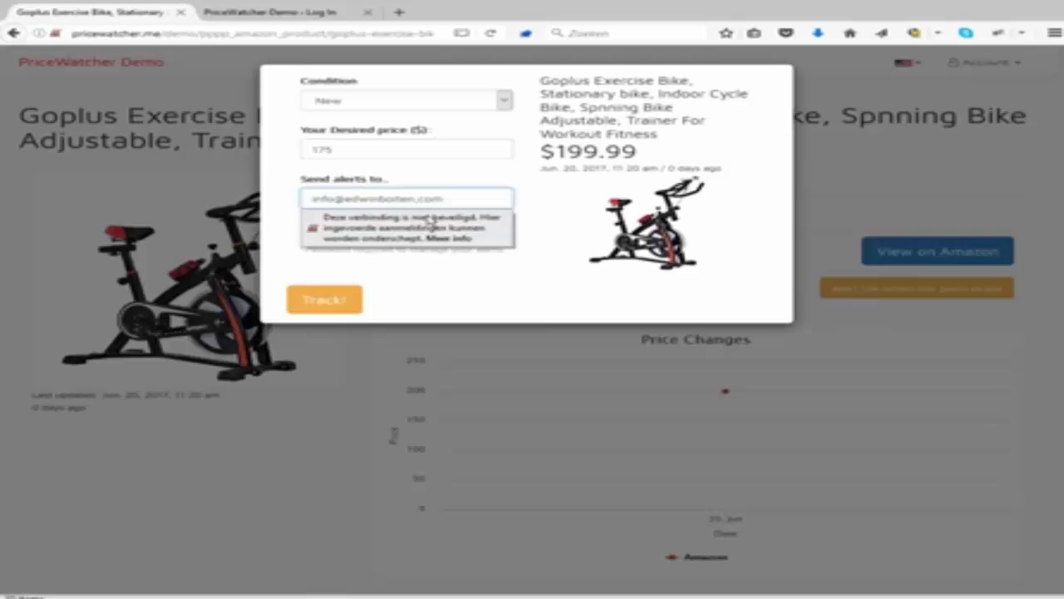
pyautogui.press('Tab')
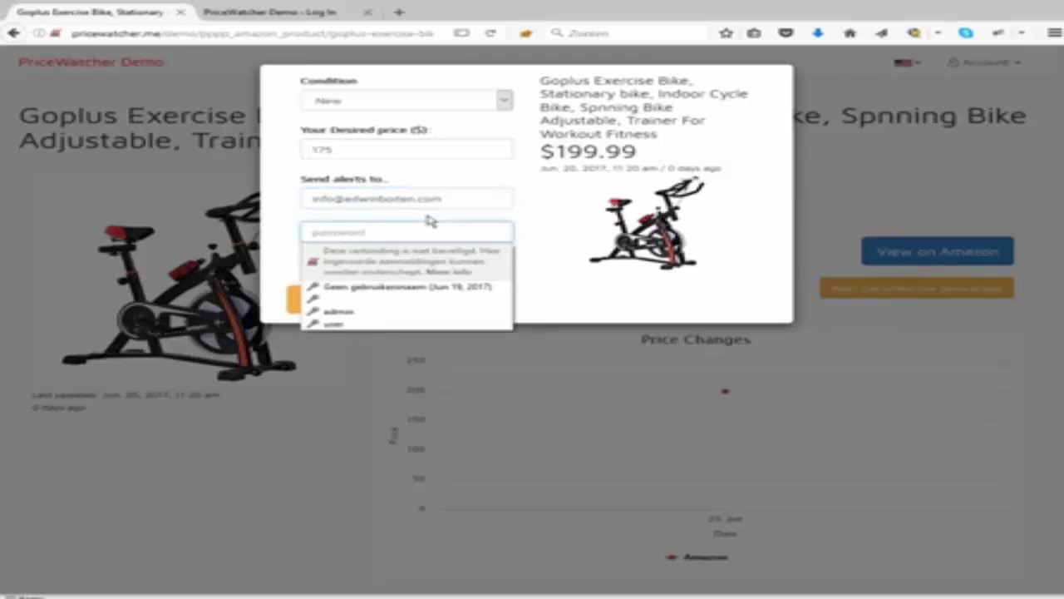
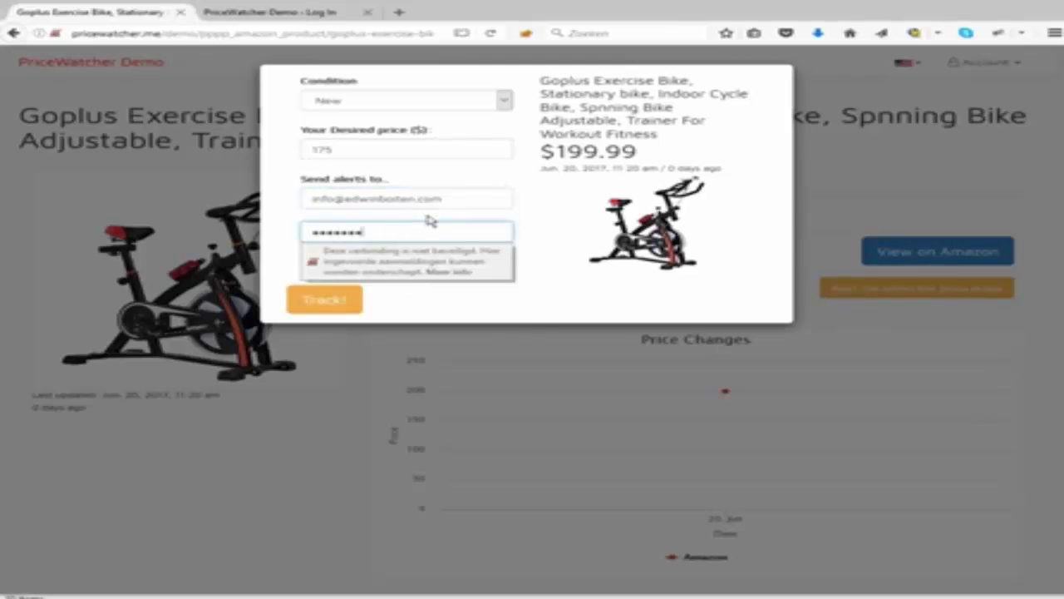
pyautogui.click(527, 213)
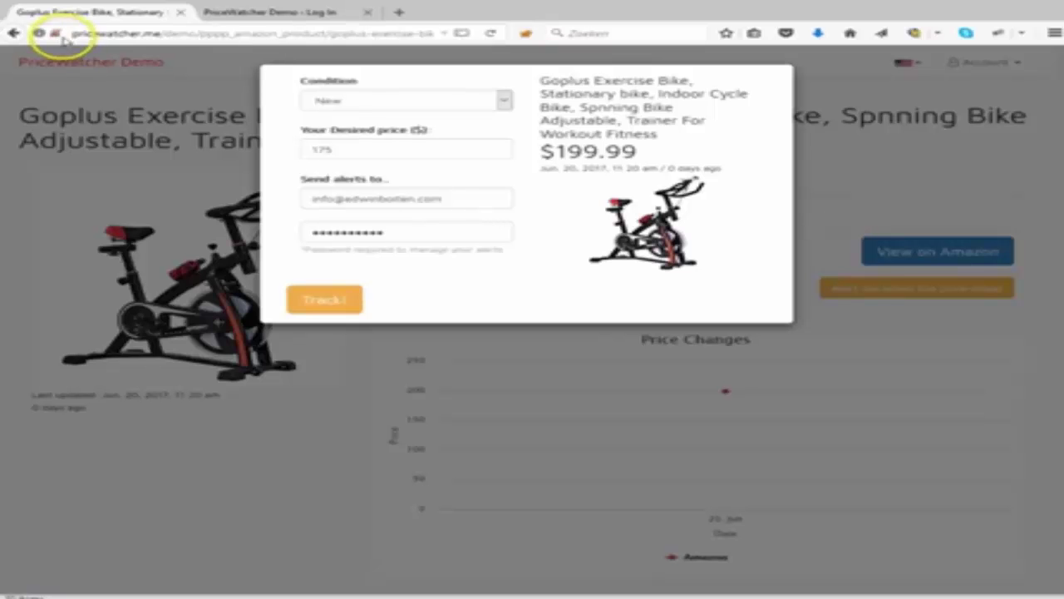
pyautogui.click(367, 200)
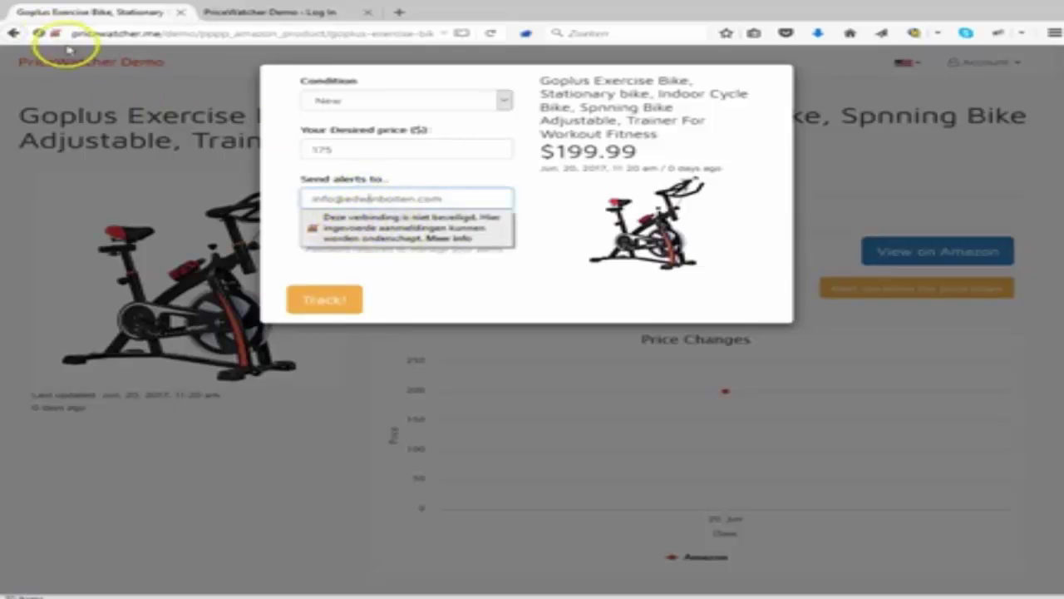
pyautogui.click(131, 34)
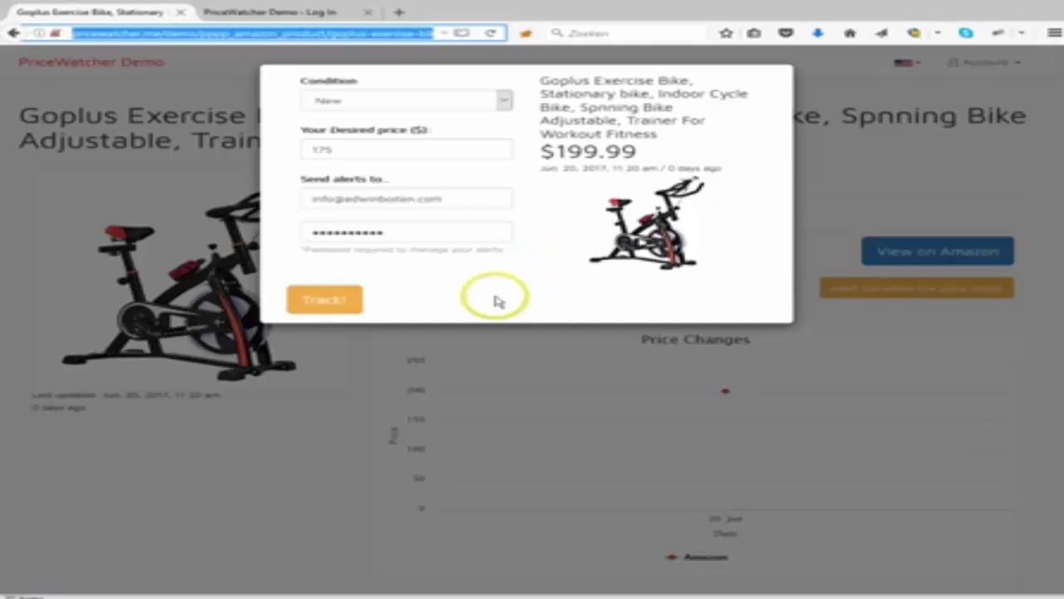
# Submit the $175 Goplus alert, dismiss the Success! message, and reload to show the logged-in view.
pyautogui.click(331, 302)
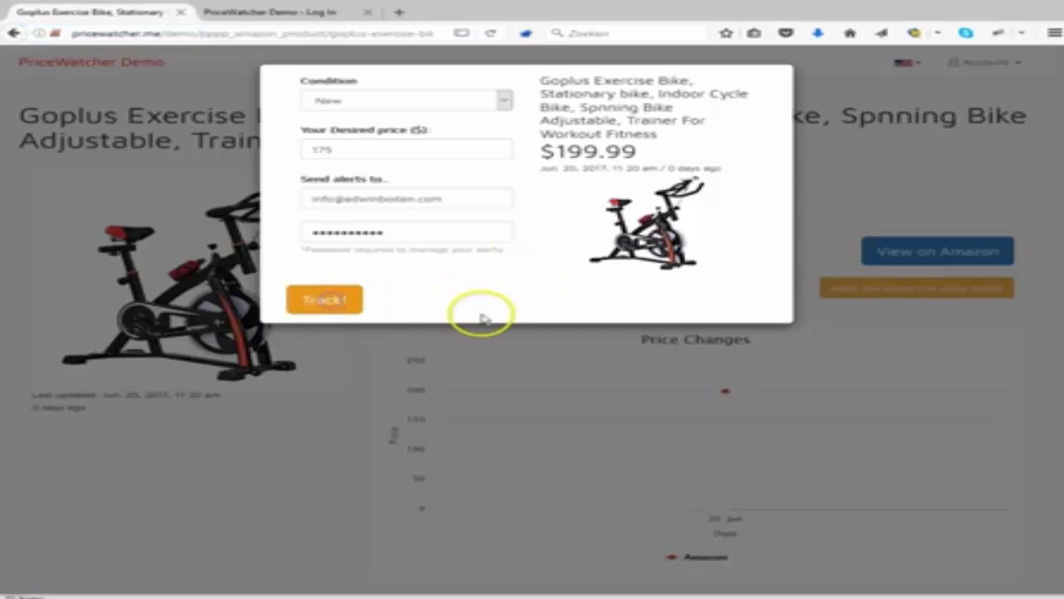
pyautogui.click(614, 270)
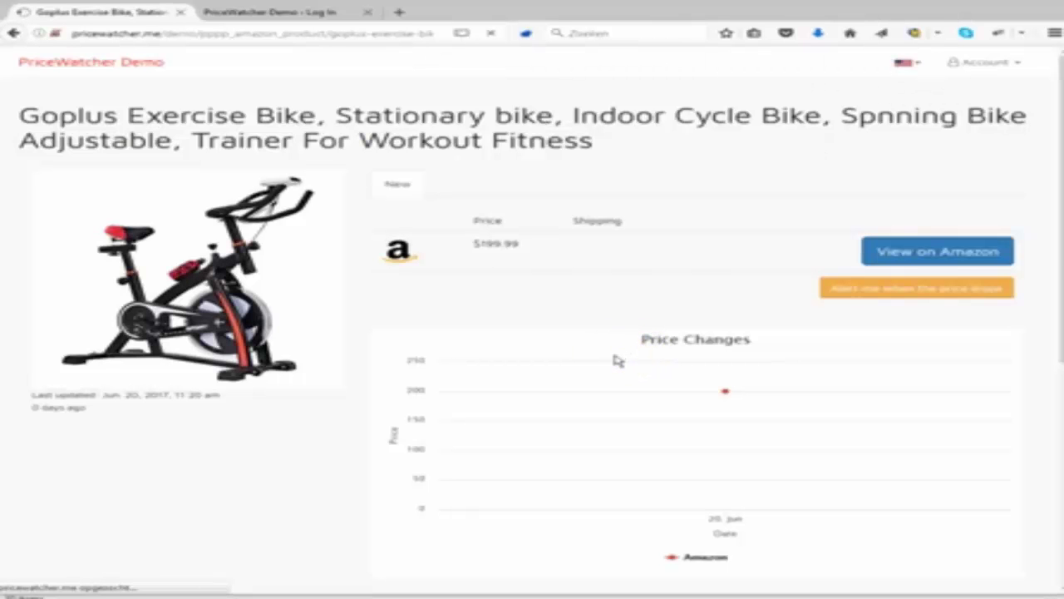
pyautogui.click(616, 359)
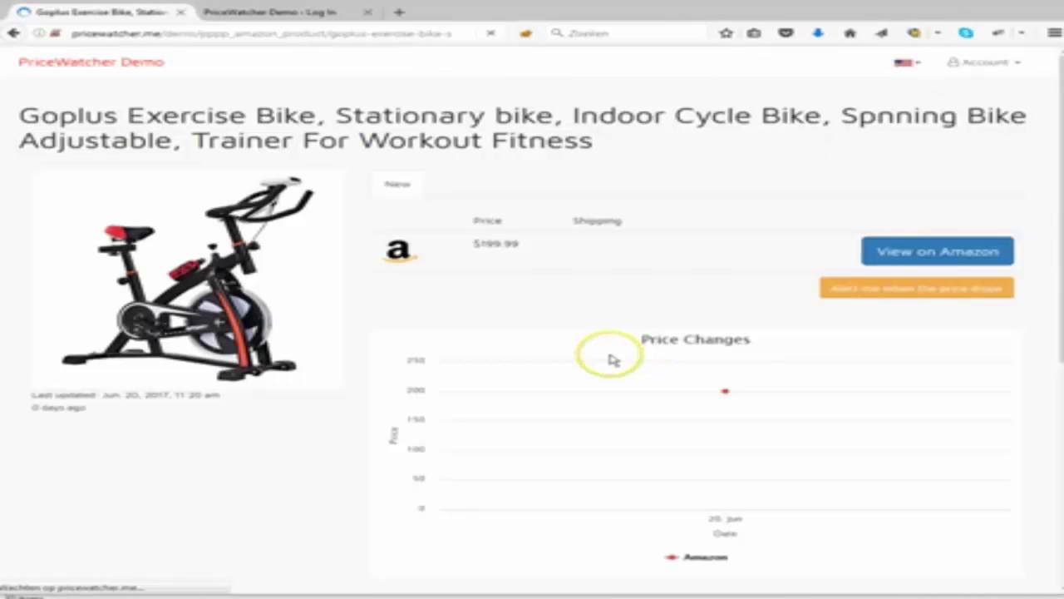
pyautogui.click(642, 261)
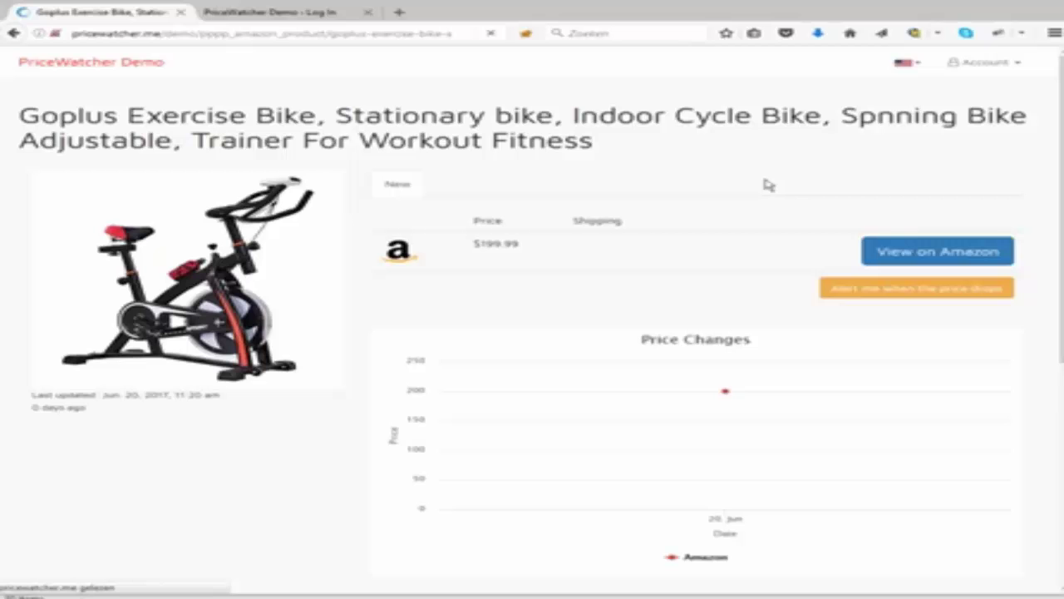
pyautogui.click(837, 199)
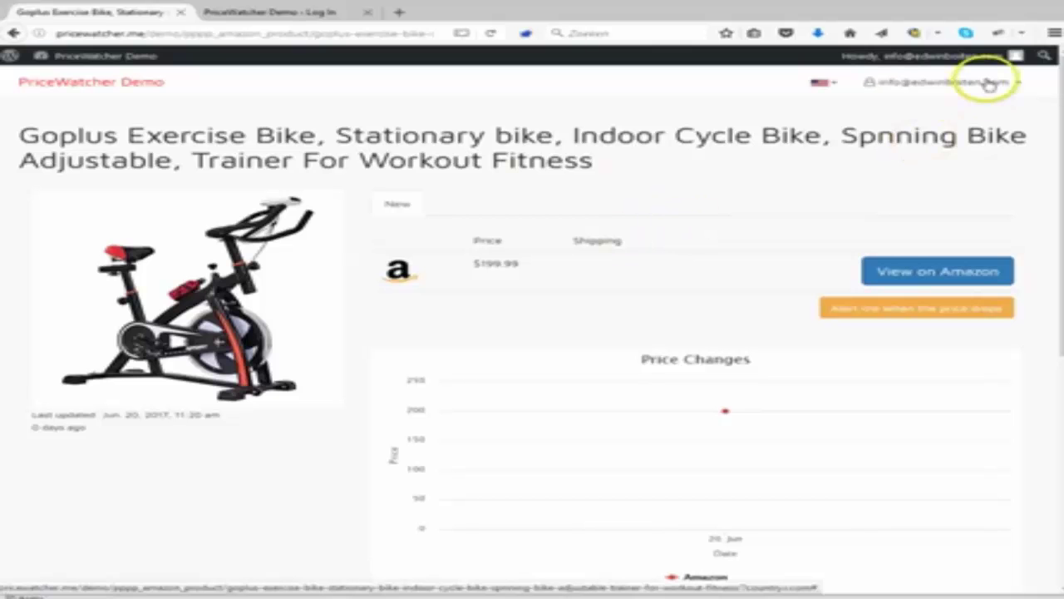
pyautogui.click(945, 85)
pyautogui.click(945, 107)
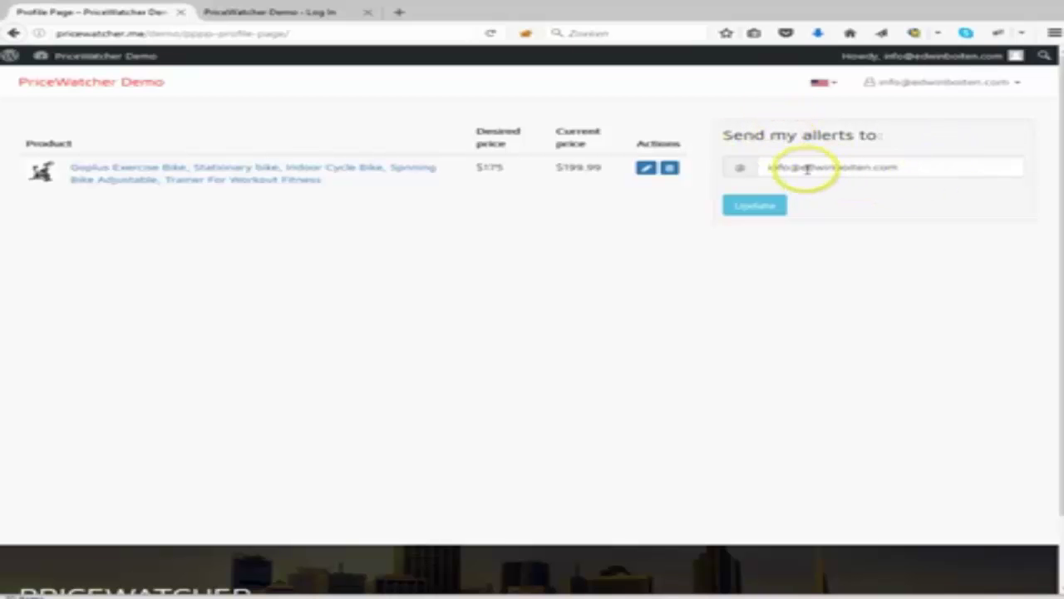
pyautogui.click(731, 276)
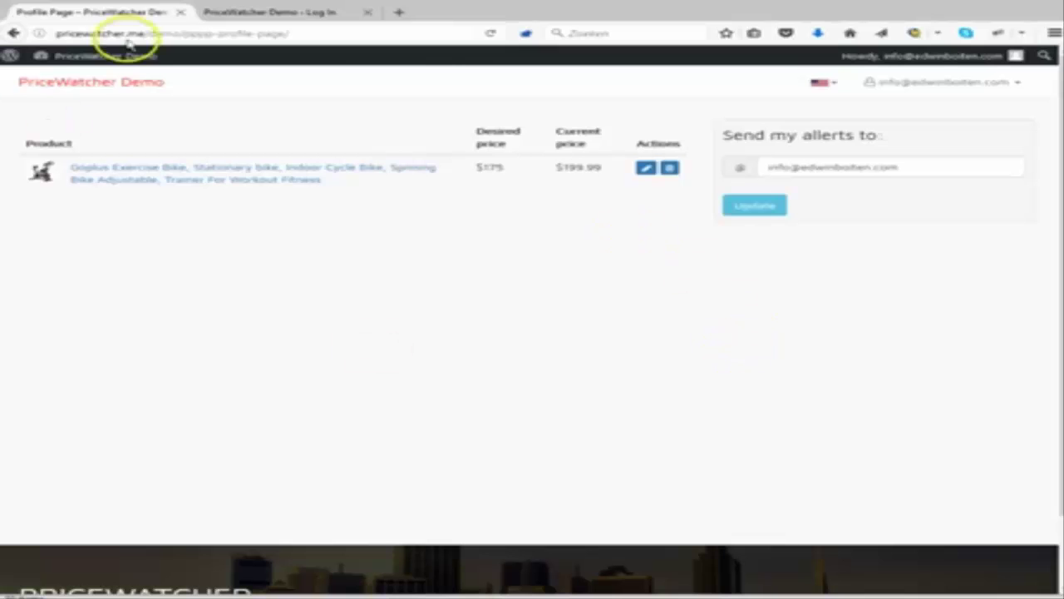
# Log in as admin with the replaced password, declining to save it in the browser.
pyautogui.click(268, 13)
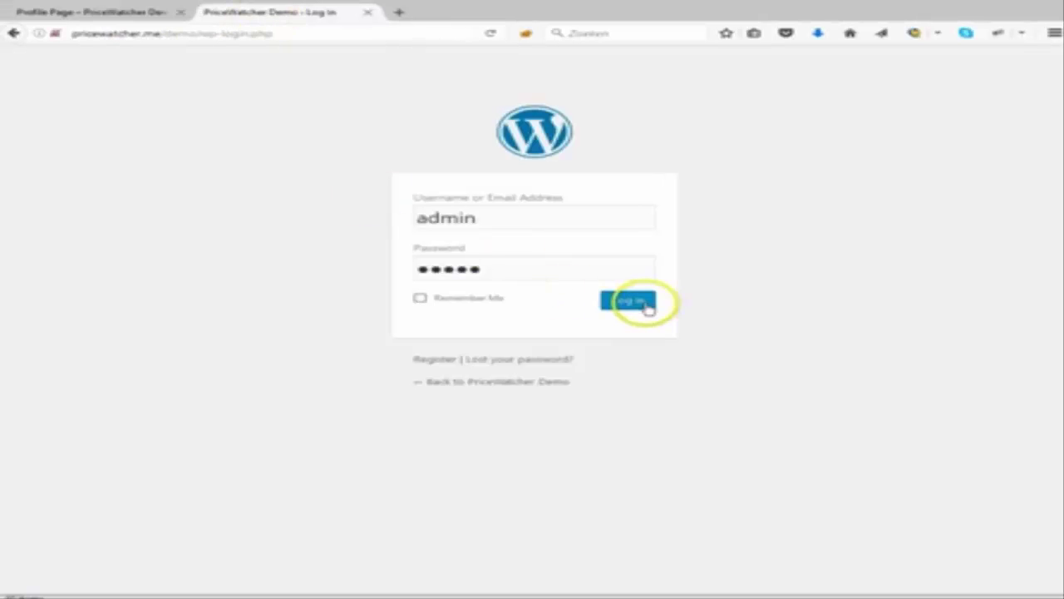
pyautogui.moveTo(552, 270); pyautogui.dragTo(265, 268)
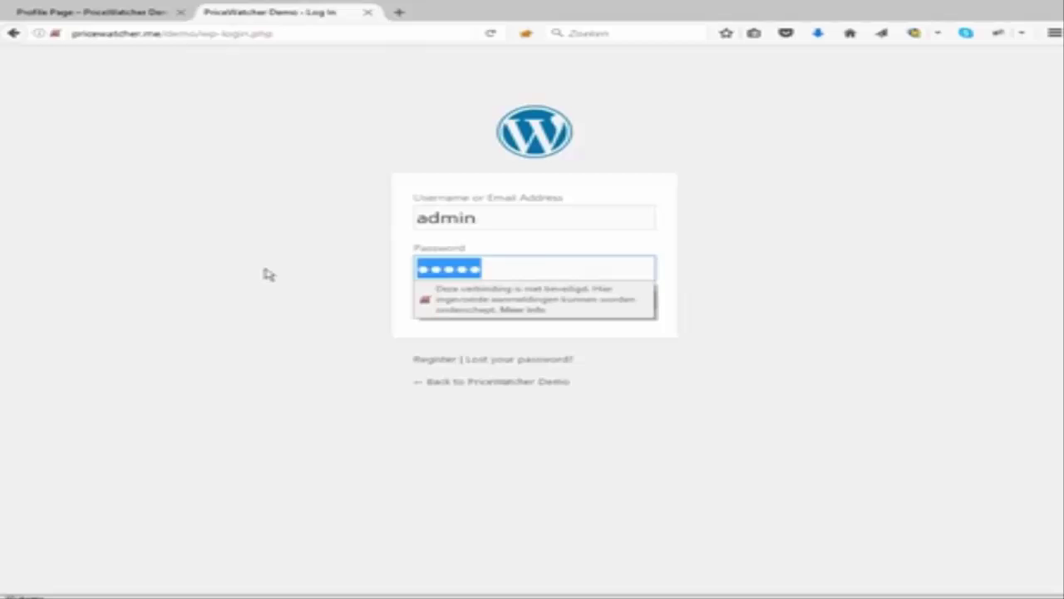
pyautogui.click(629, 299)
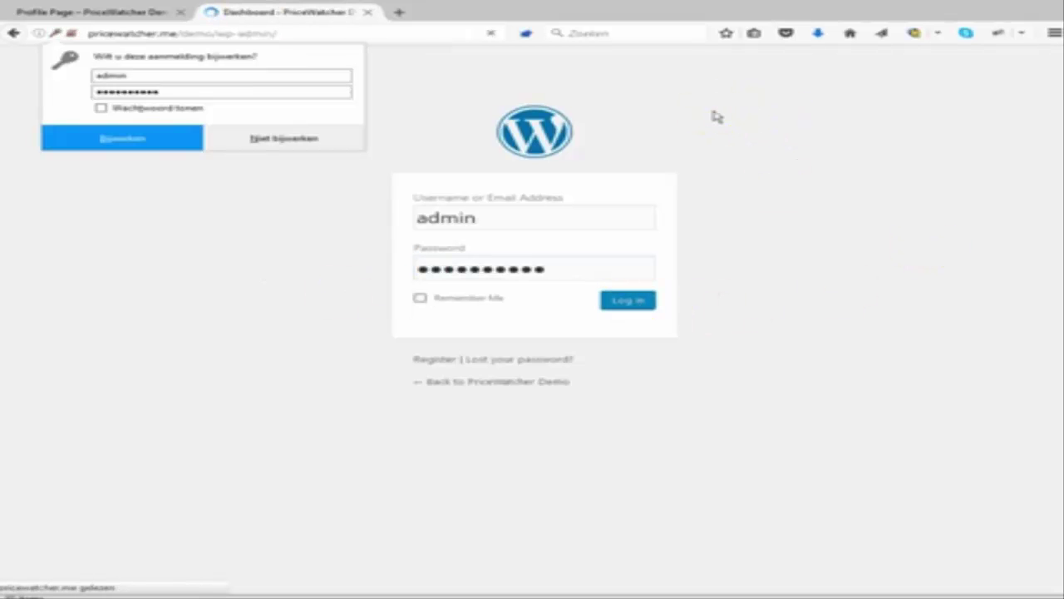
pyautogui.click(283, 140)
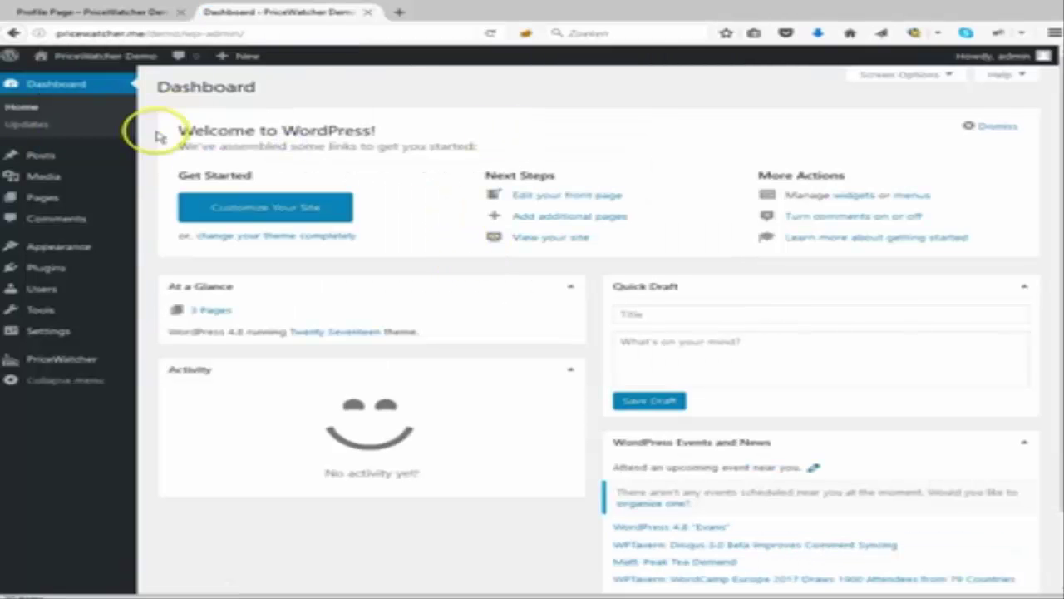
# Go to Plugins > Add New and show the Upload Plugin zip panel.
pyautogui.click(93, 374)
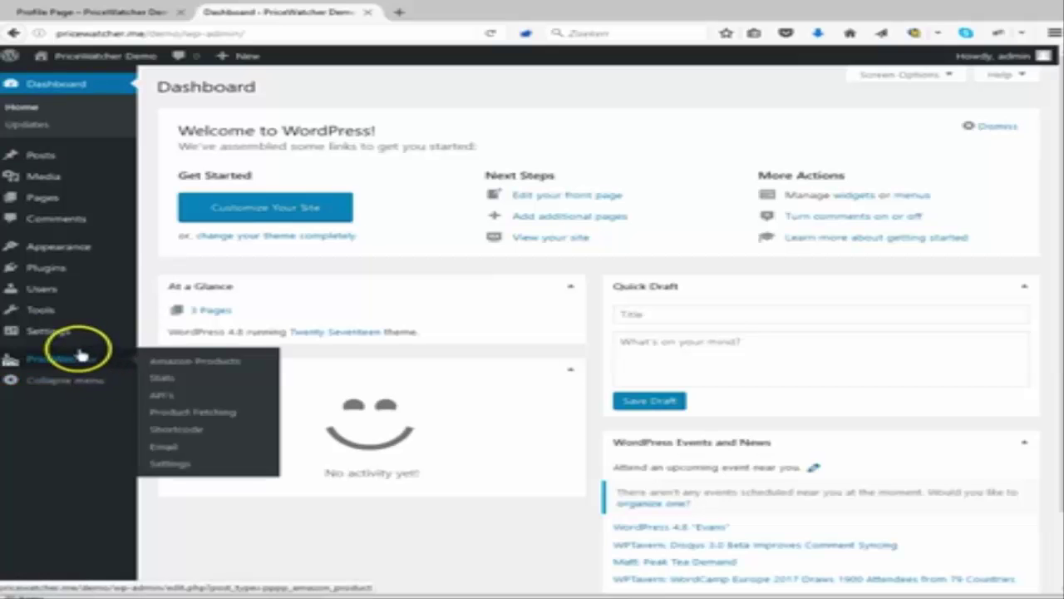
pyautogui.moveTo(46, 267)
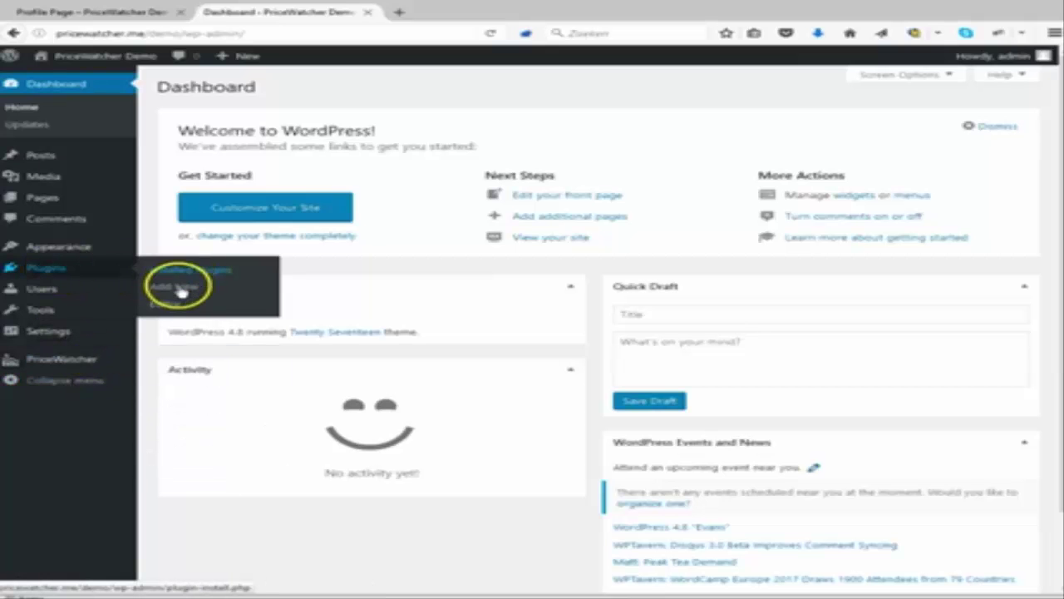
pyautogui.click(178, 287)
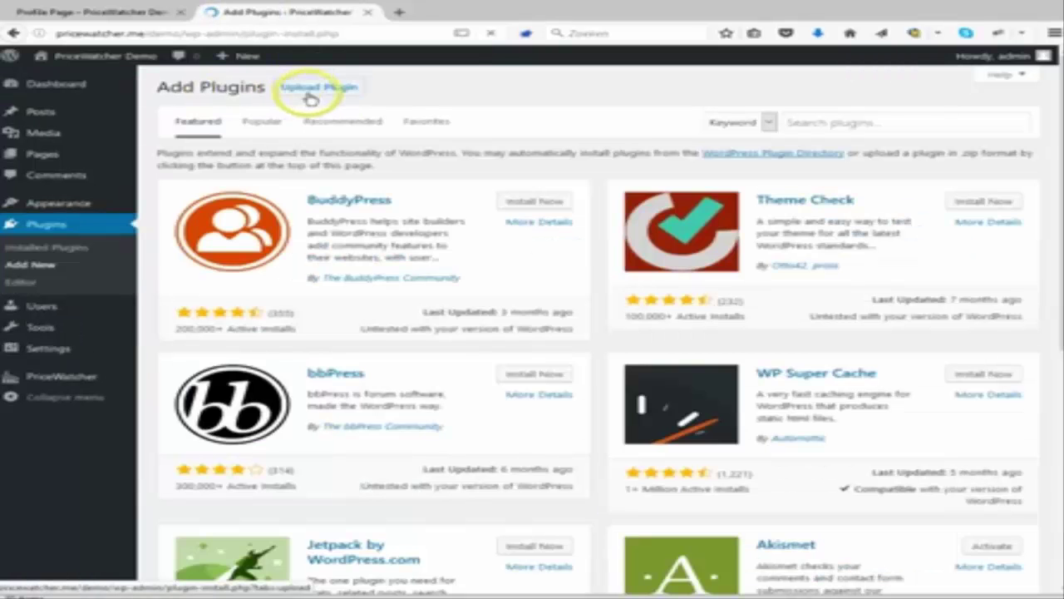
pyautogui.click(307, 93)
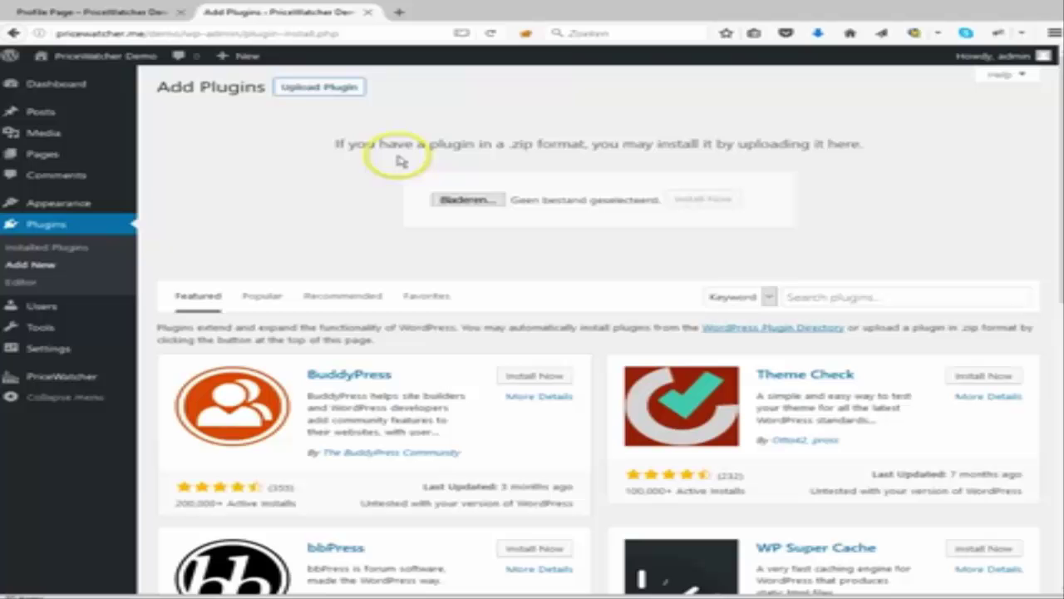
# Open PriceWatcher's Amazon Products list and scroll through the 89 exercise bike entries.
pyautogui.click(76, 377)
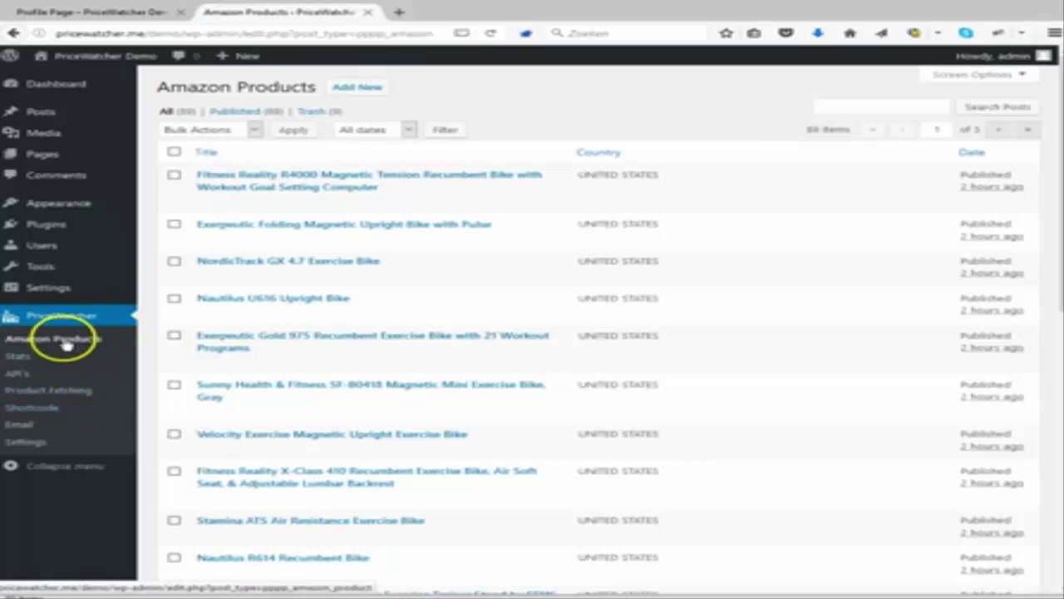
pyautogui.moveTo(372, 391)
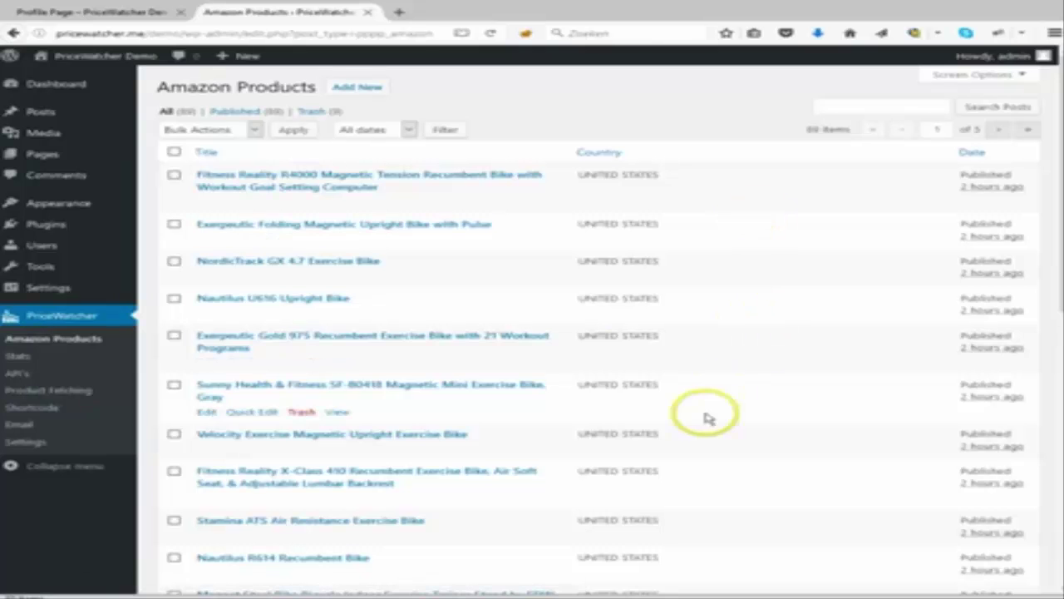
pyautogui.scroll(-5, 693, 422)
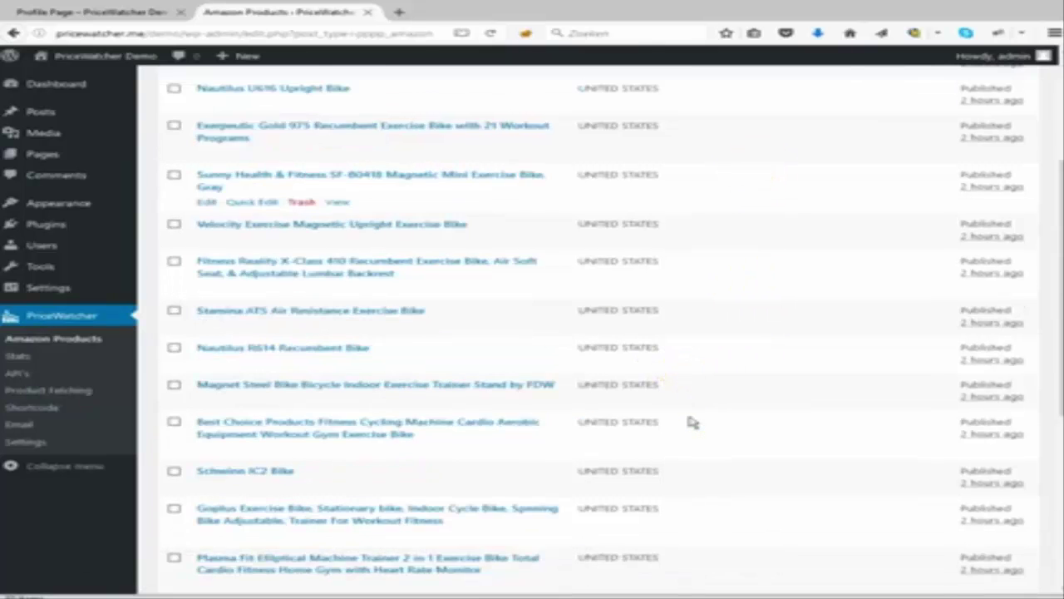
pyautogui.scroll(-6, 692, 422)
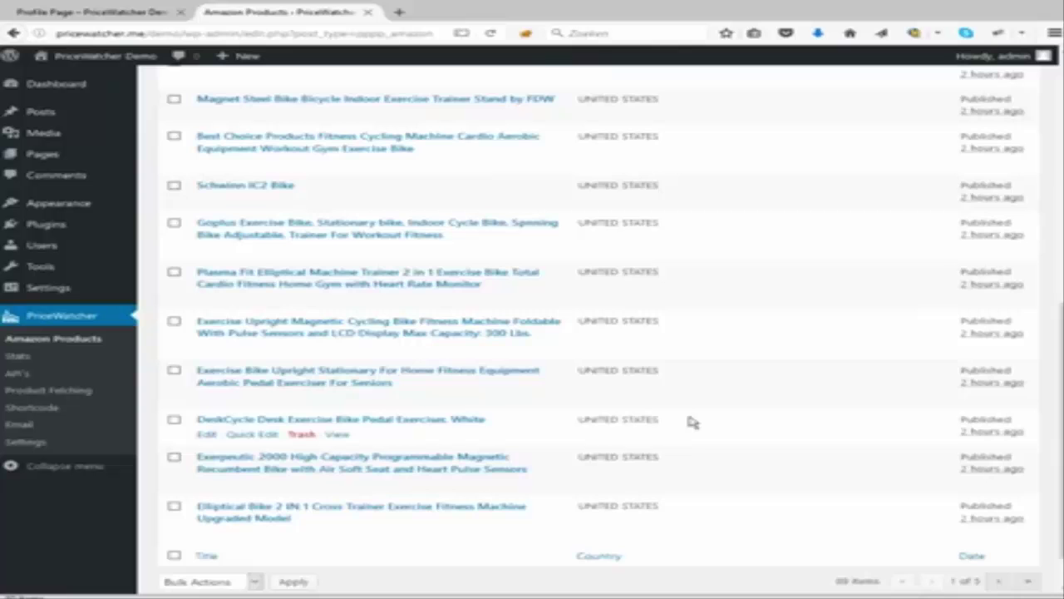
pyautogui.scroll(9, 693, 422)
pyautogui.scroll(2, 690, 423)
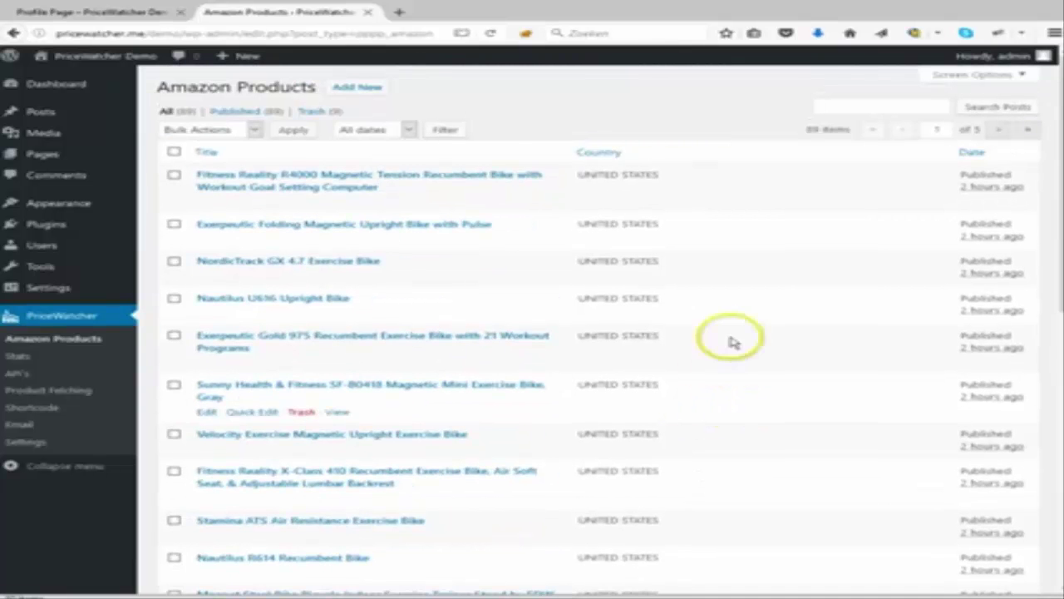
pyautogui.moveTo(349, 304)
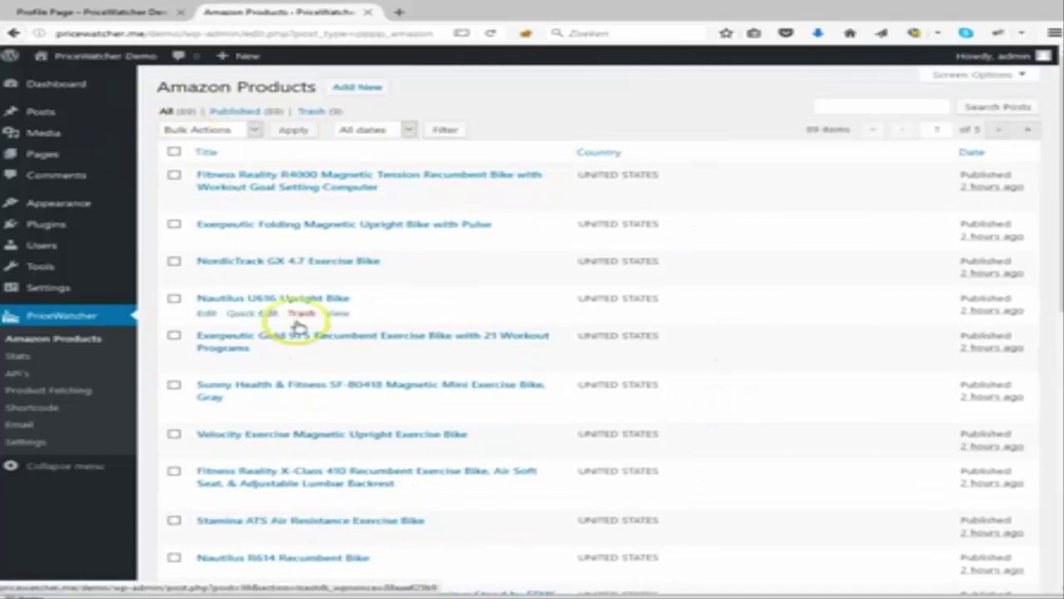
# Search for 'rowing machine' in Sports, Fitness & Outdoors with 50 results in Product Fetching.
pyautogui.click(48, 390)
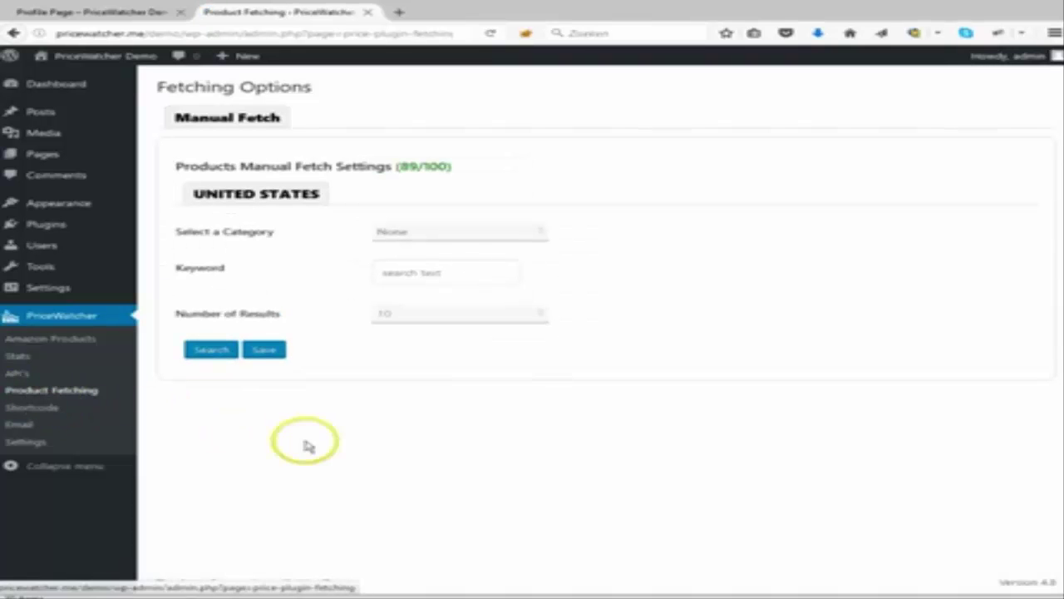
pyautogui.click(452, 234)
pyautogui.moveTo(549, 286); pyautogui.dragTo(546, 427)
pyautogui.click(460, 449)
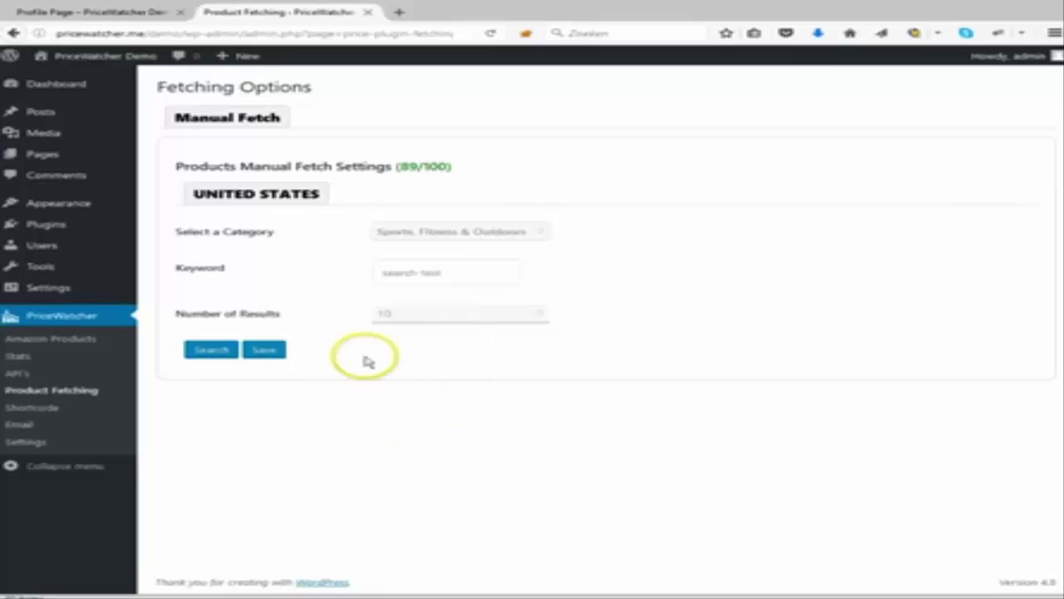
pyautogui.click(474, 272)
pyautogui.write('rowing machine')
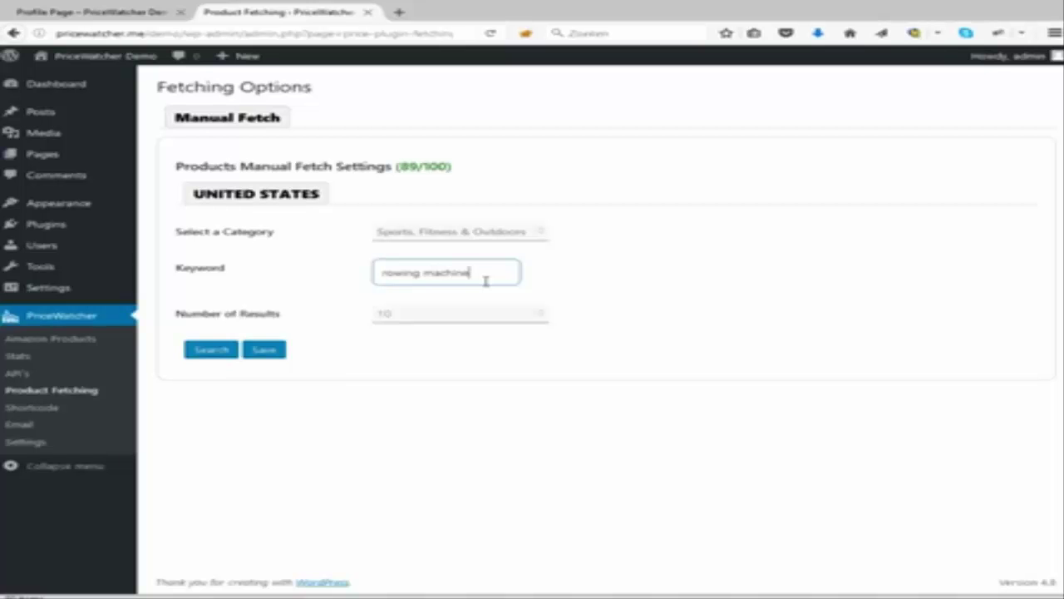
pyautogui.click(466, 314)
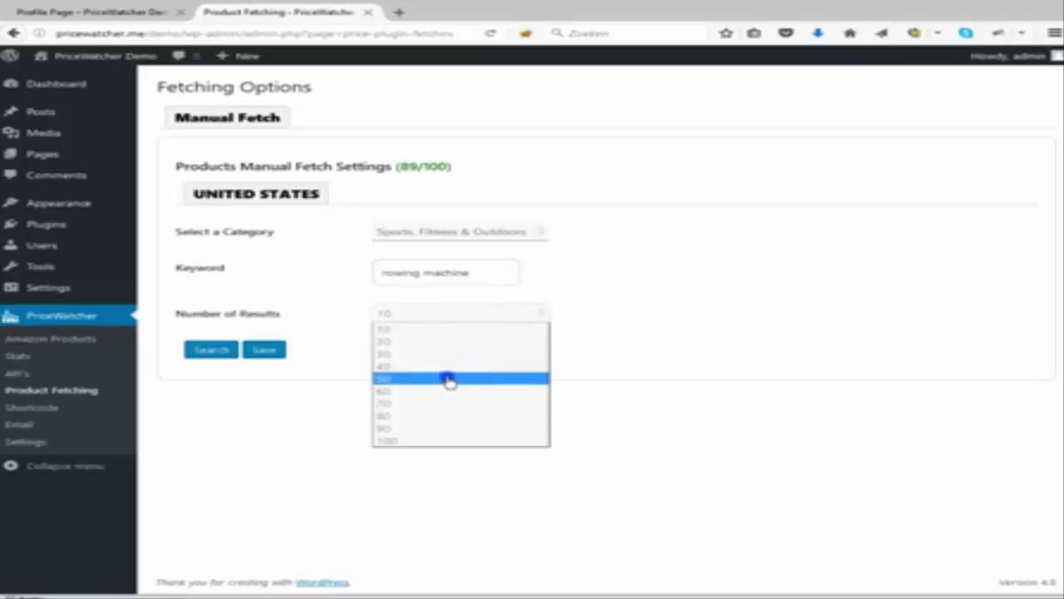
pyautogui.click(446, 378)
pyautogui.click(210, 350)
# Tick the SF-RW5515, SF-RW1205, Stamina X Air, SF-RW1410 and SF-RW5623 rowers for import.
pyautogui.click(706, 360)
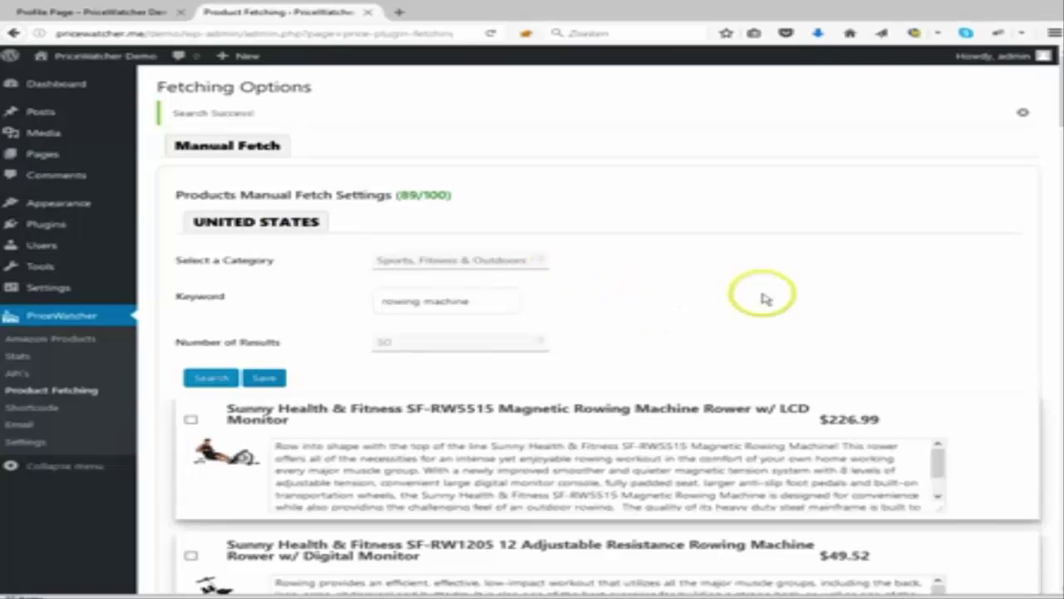
pyautogui.scroll(-5, 766, 300)
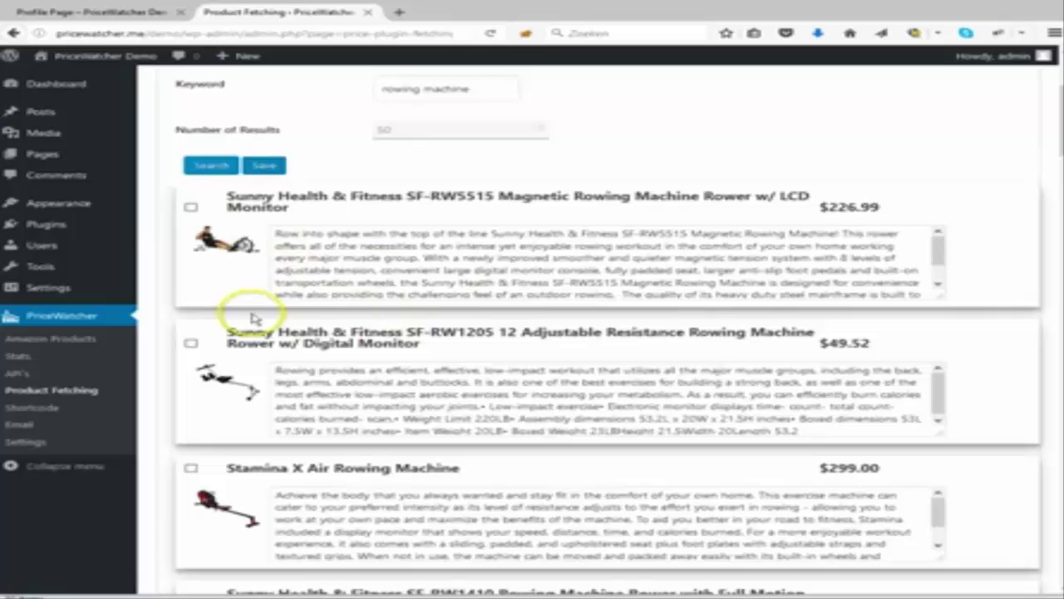
pyautogui.click(191, 206)
pyautogui.scroll(-3, 216, 316)
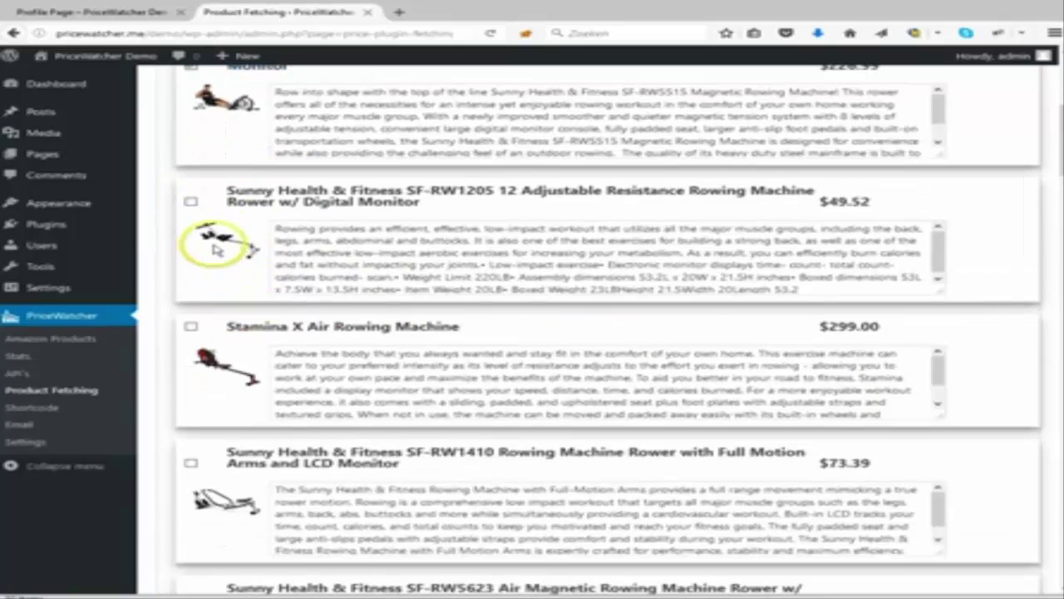
pyautogui.click(192, 203)
pyautogui.click(190, 327)
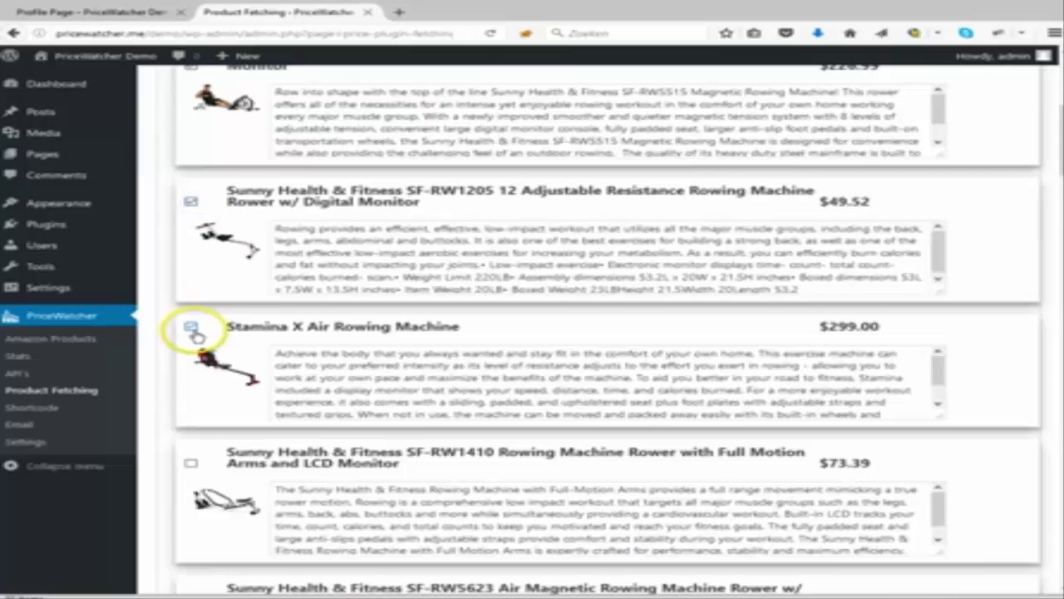
pyautogui.scroll(-1, 193, 331)
pyautogui.scroll(-3, 199, 308)
pyautogui.click(191, 249)
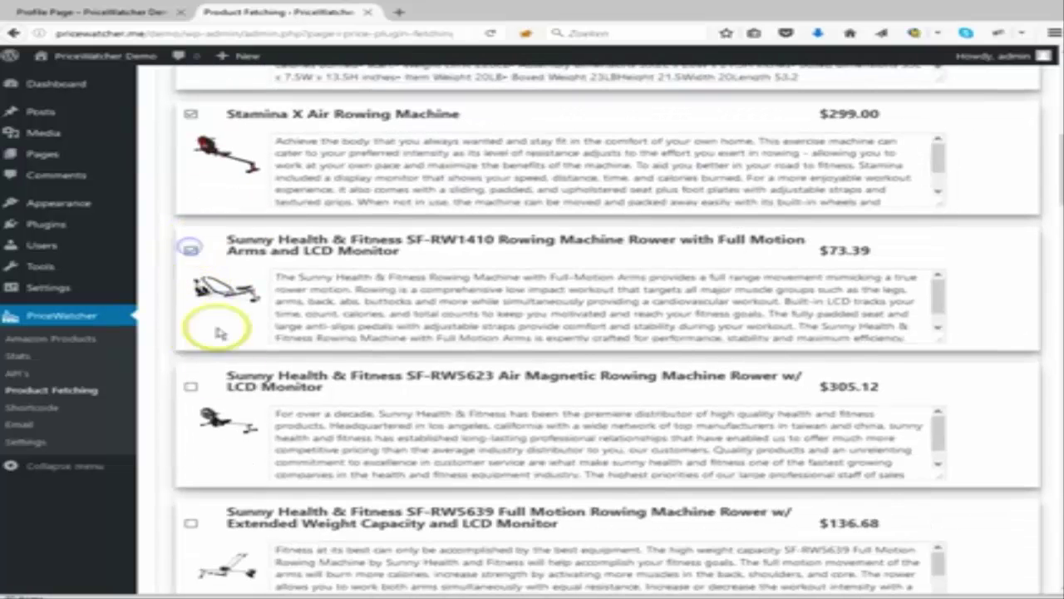
pyautogui.click(190, 387)
# Tick the SF-RW5622, Stamina Air Rowing Machine and SF-RW5633 rowers further down.
pyautogui.scroll(-5, 216, 399)
pyautogui.scroll(-1, 204, 291)
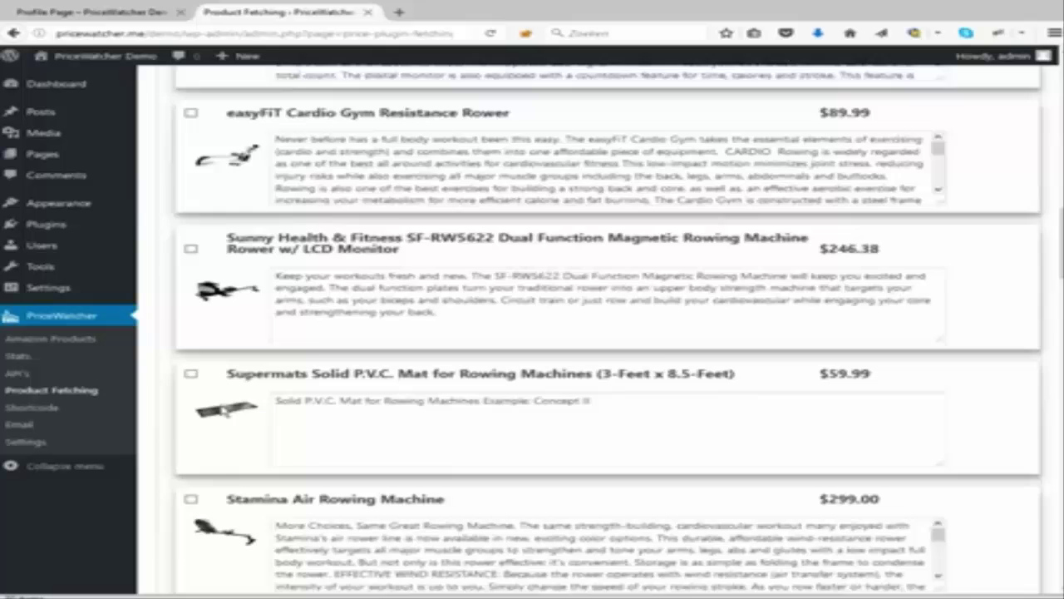
pyautogui.scroll(-2, 191, 199)
pyautogui.click(191, 150)
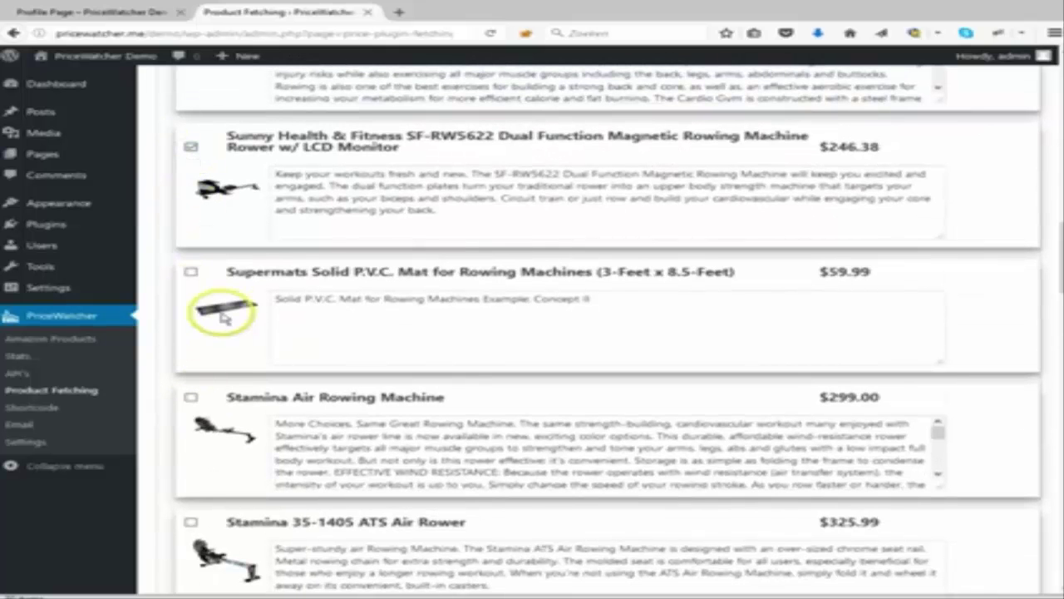
pyautogui.click(190, 399)
pyautogui.scroll(-3, 249, 441)
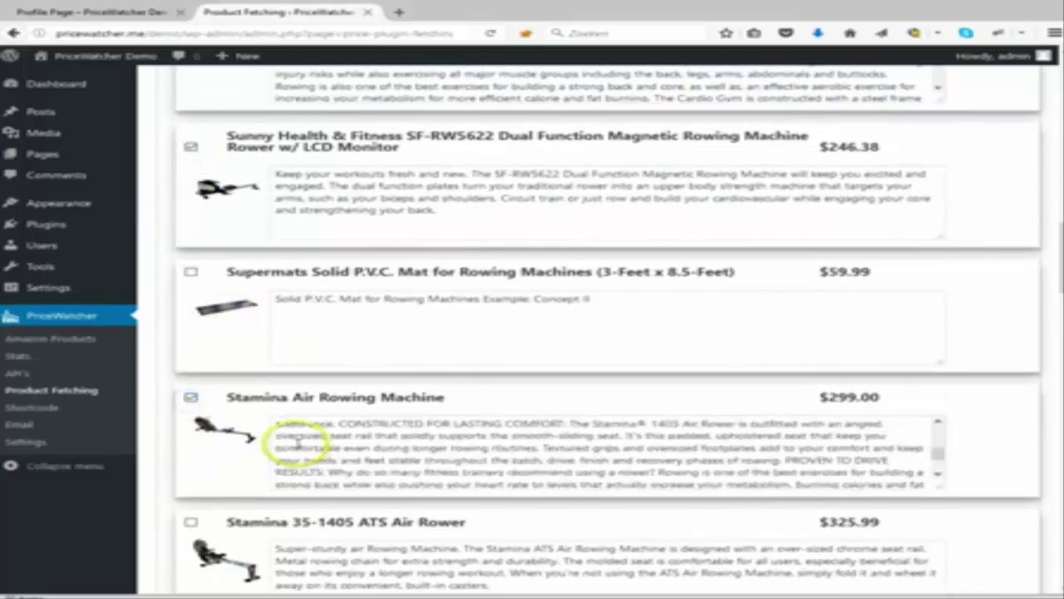
pyautogui.scroll(-2, 250, 457)
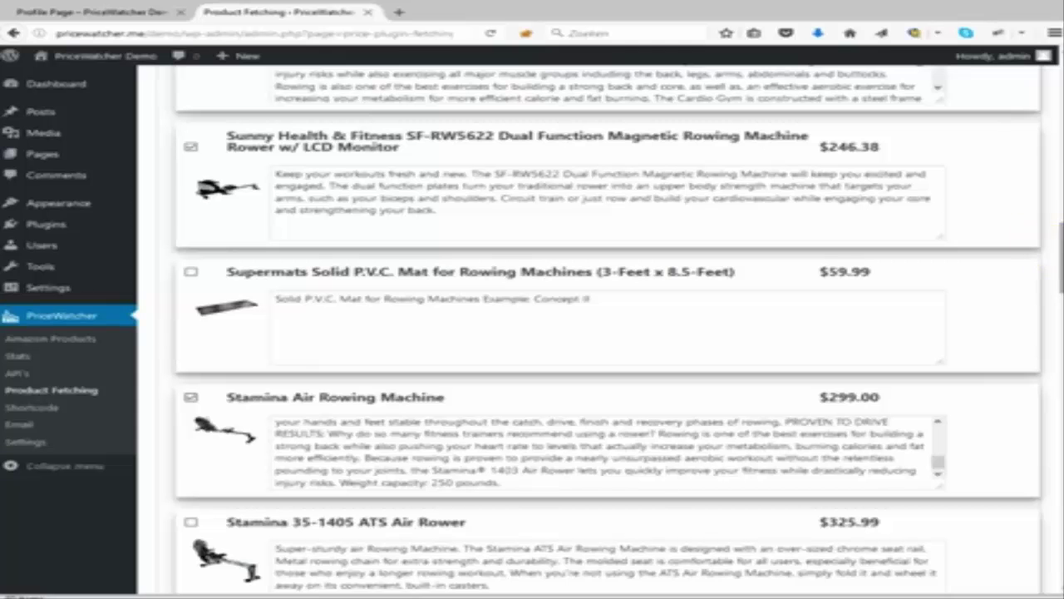
pyautogui.moveTo(1055, 250); pyautogui.dragTo(1058, 324)
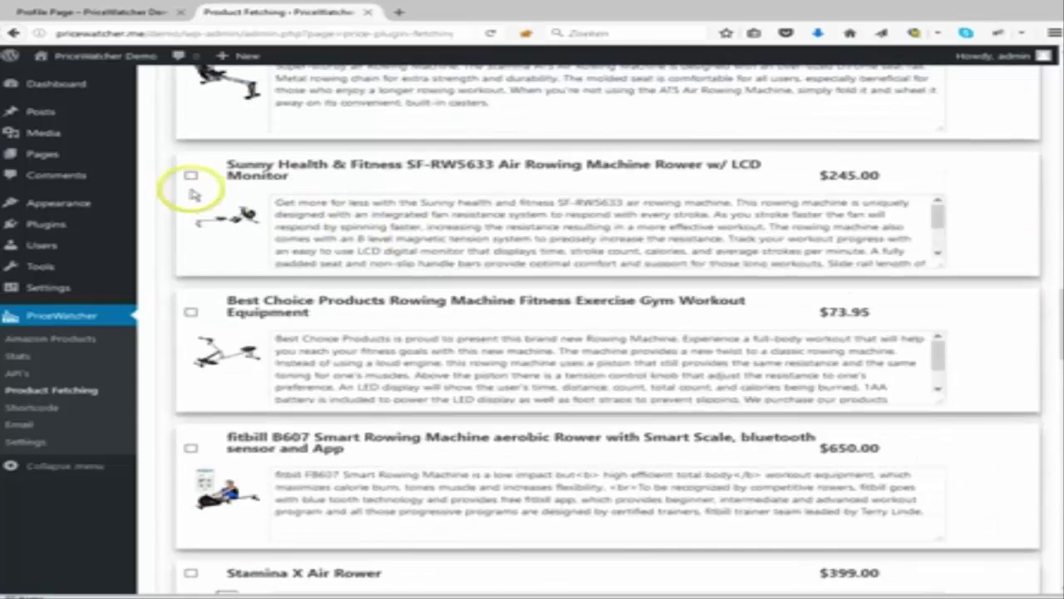
pyautogui.click(190, 175)
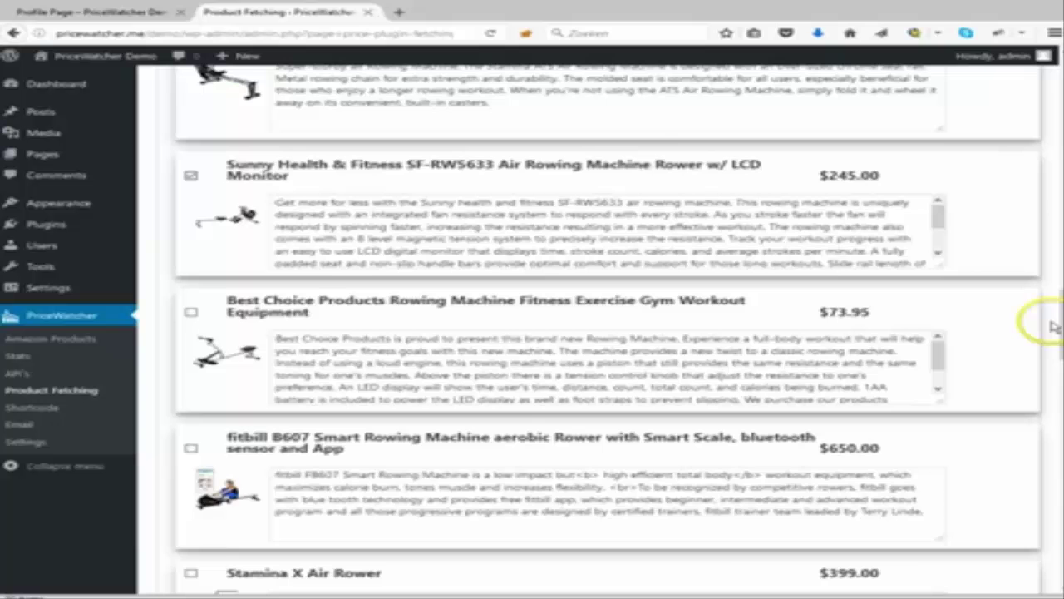
pyautogui.moveTo(1058, 328); pyautogui.dragTo(1054, 410)
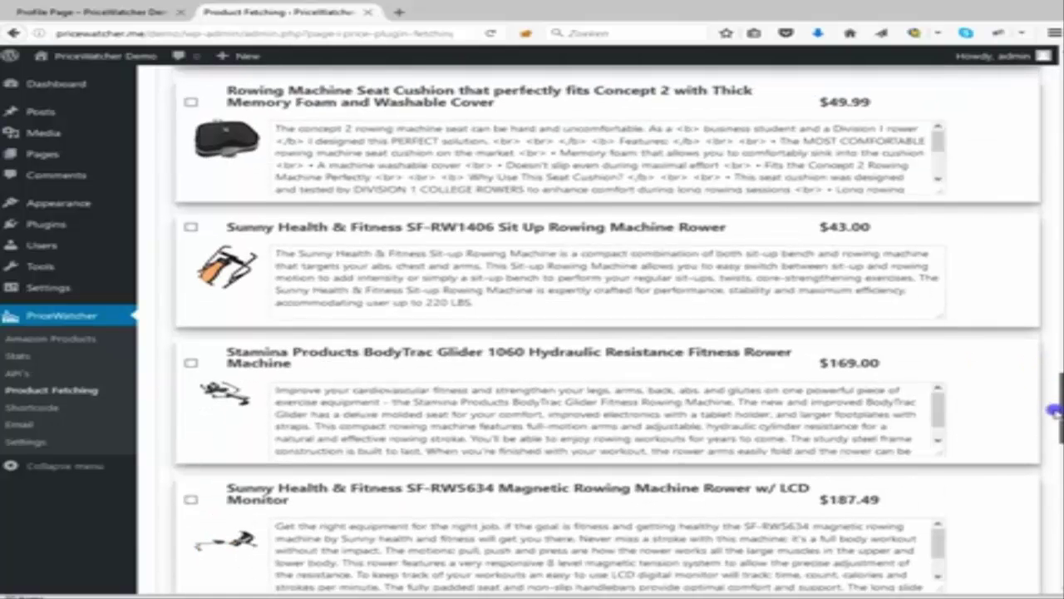
# Tick SF-RW1406 and BodyTrac Glider 1060, then check the list bottom and return to the top.
pyautogui.click(191, 226)
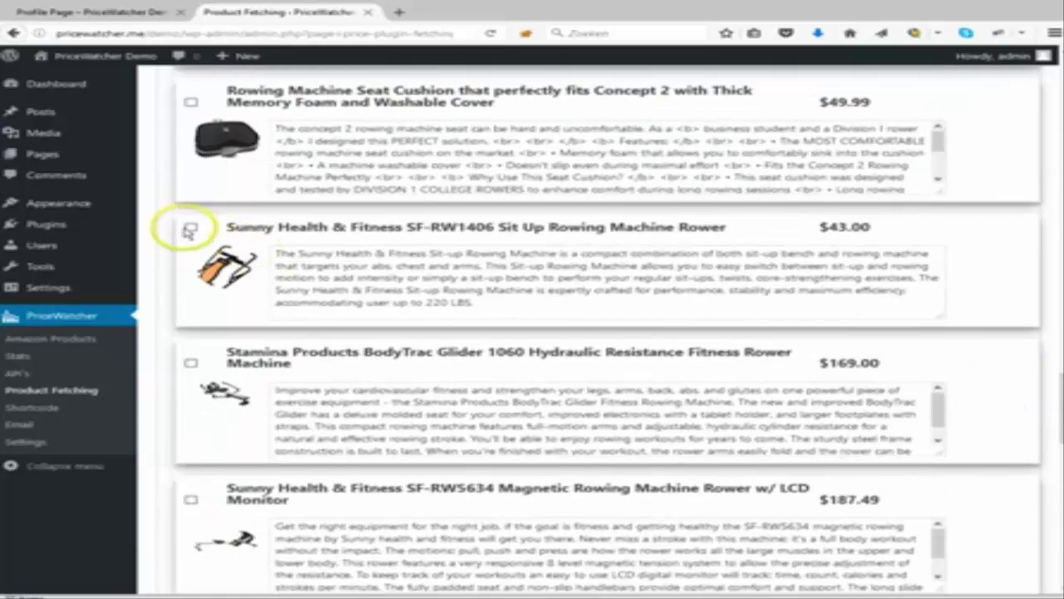
pyautogui.click(189, 364)
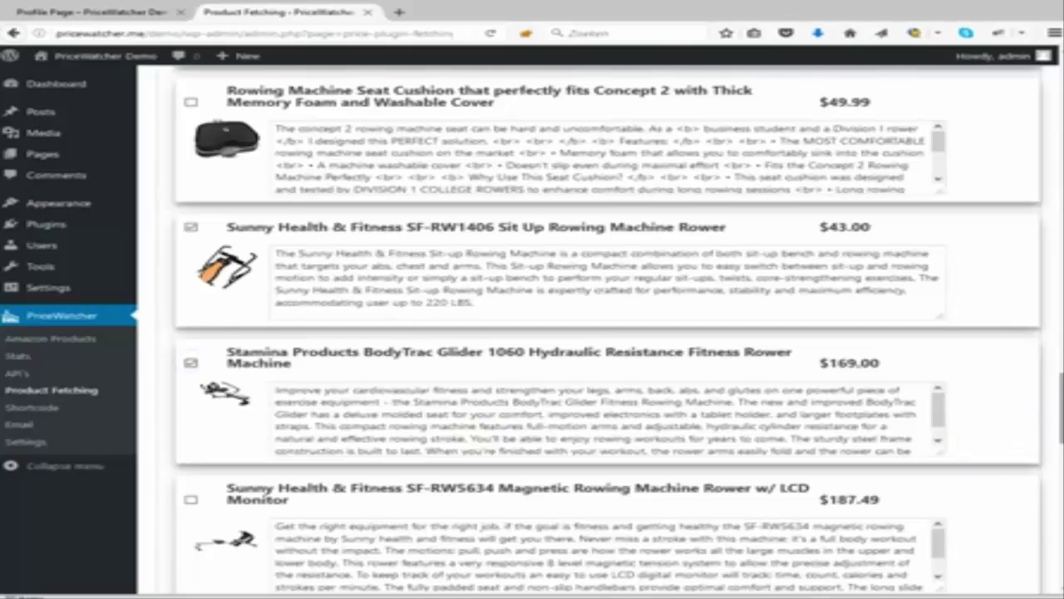
pyautogui.scroll(-2, 582, 333)
pyautogui.scroll(-6, 582, 333)
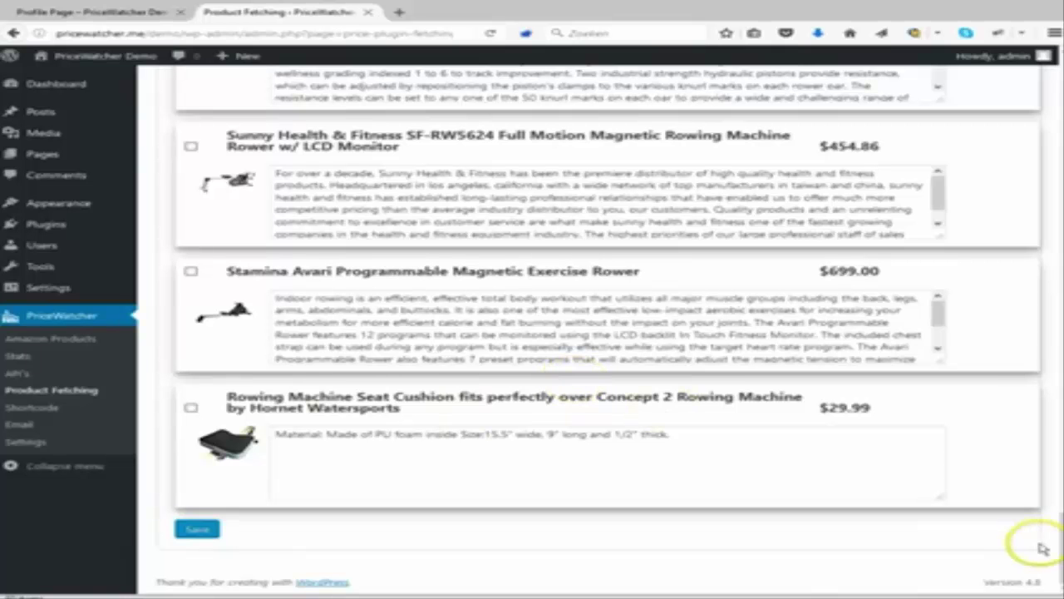
pyautogui.press('Home')
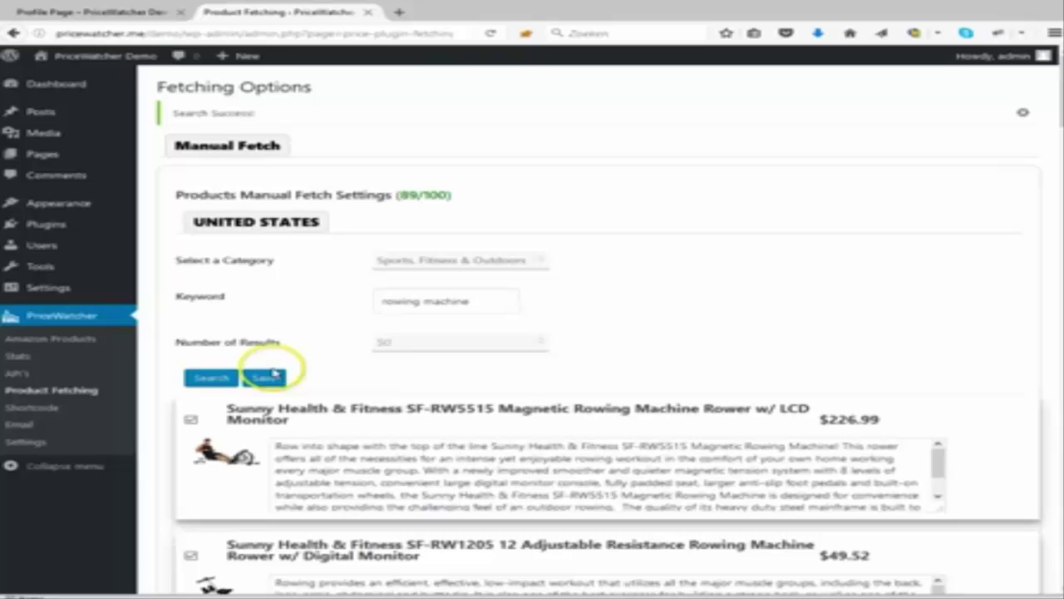
# Save the ticked rowers, then view the Amazon Products list now showing 99 items.
pyautogui.click(266, 379)
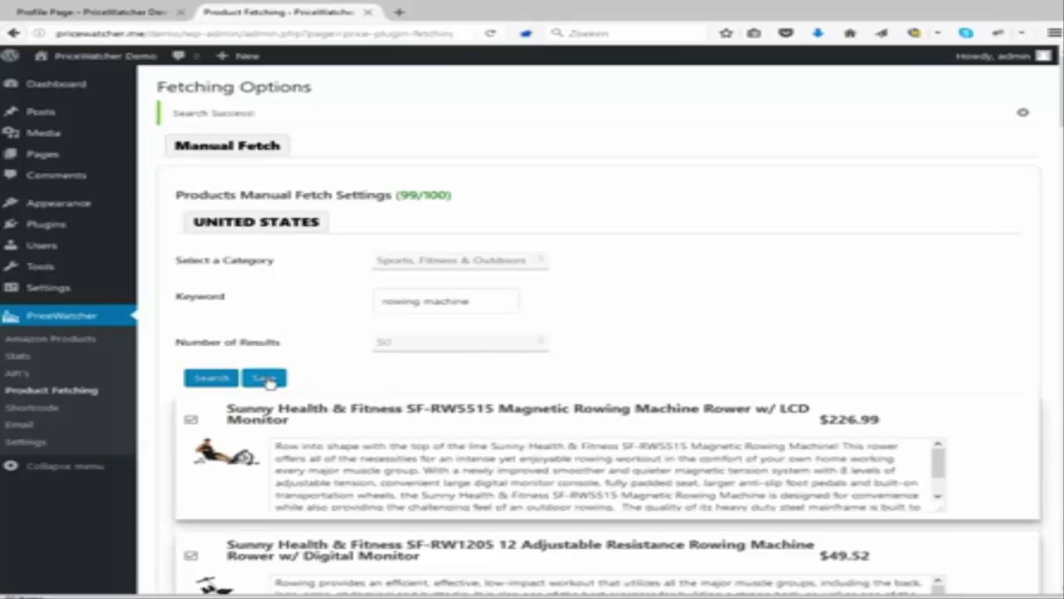
pyautogui.click(266, 378)
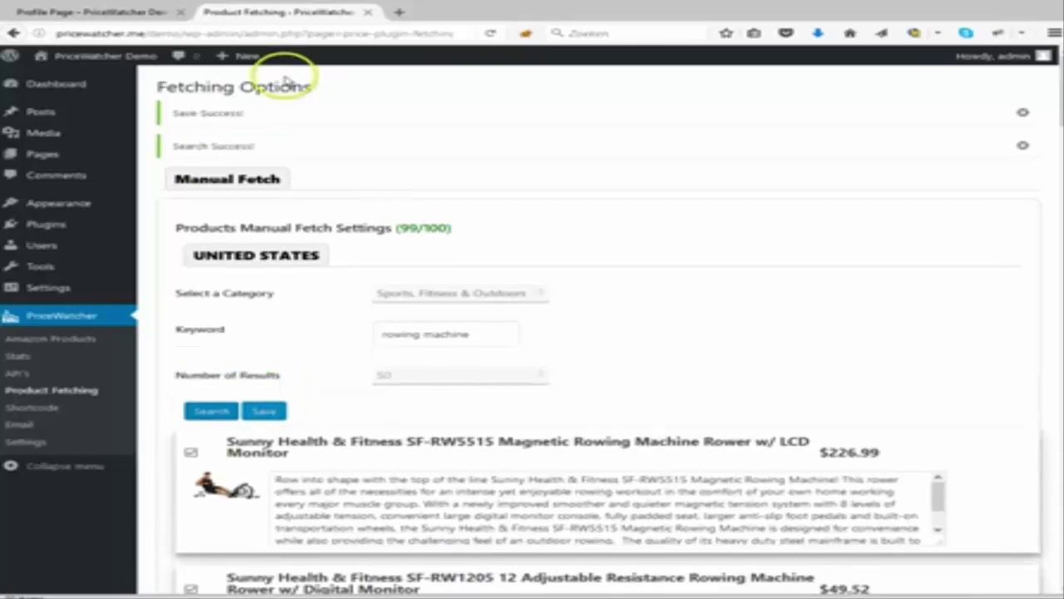
pyautogui.click(61, 347)
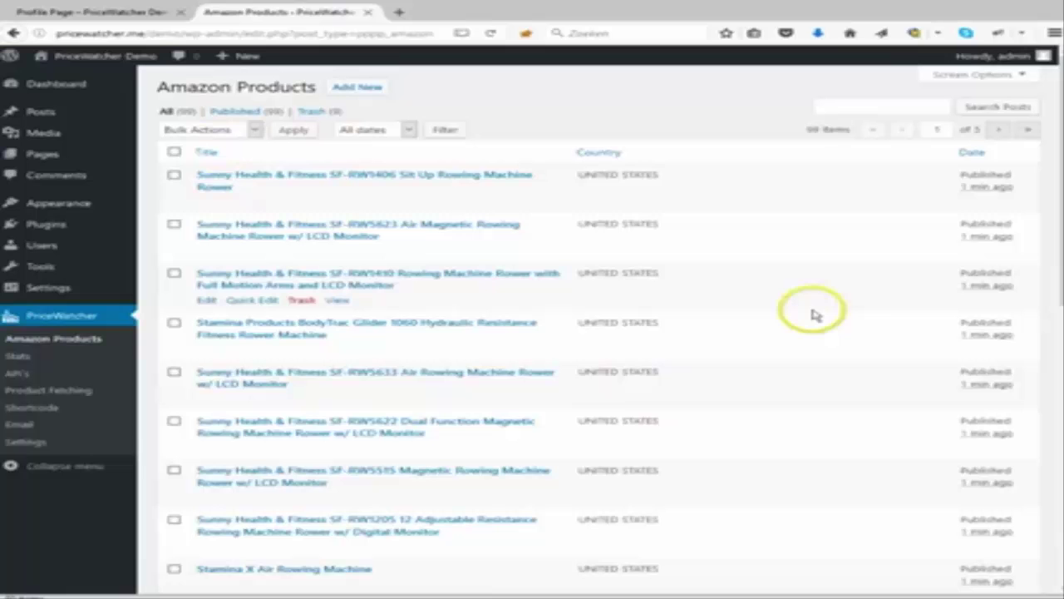
pyautogui.moveTo(365, 327)
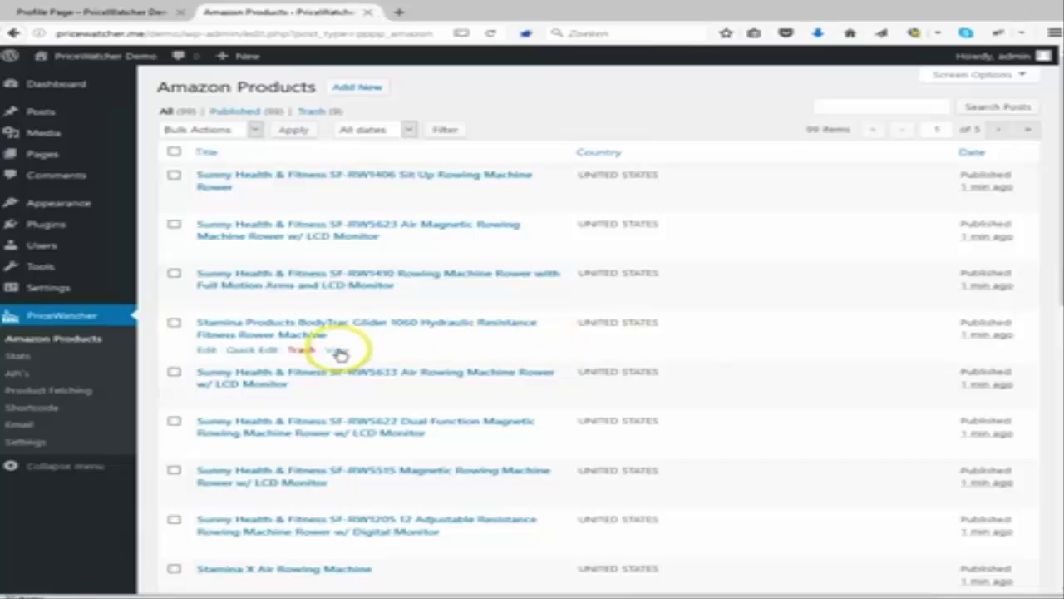
# Open the $169 Stamina BodyTrac Glider 1060 page and follow its link to Amazon.
pyautogui.click(341, 353)
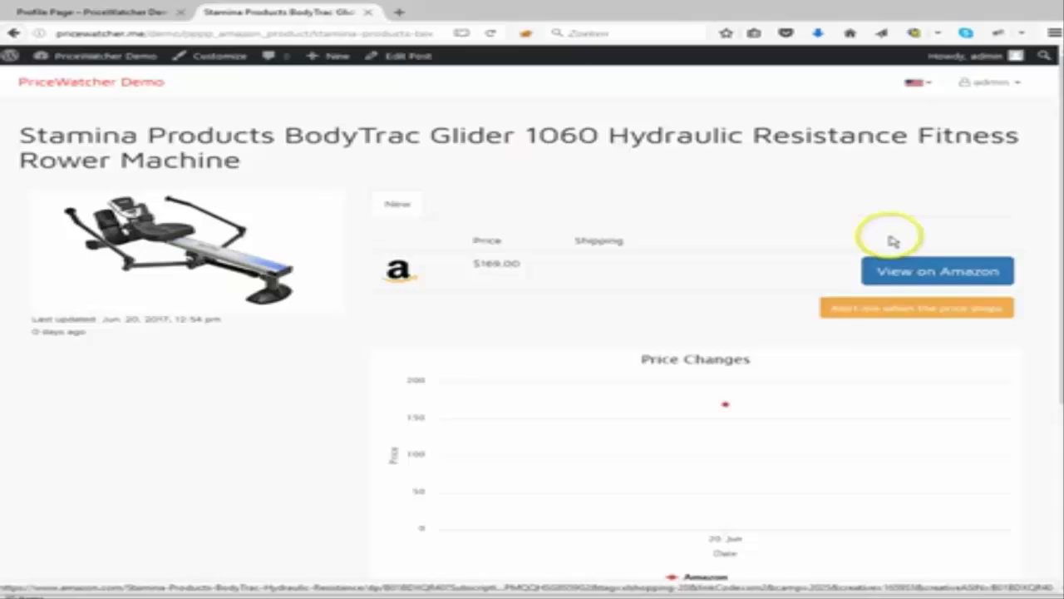
pyautogui.click(932, 271)
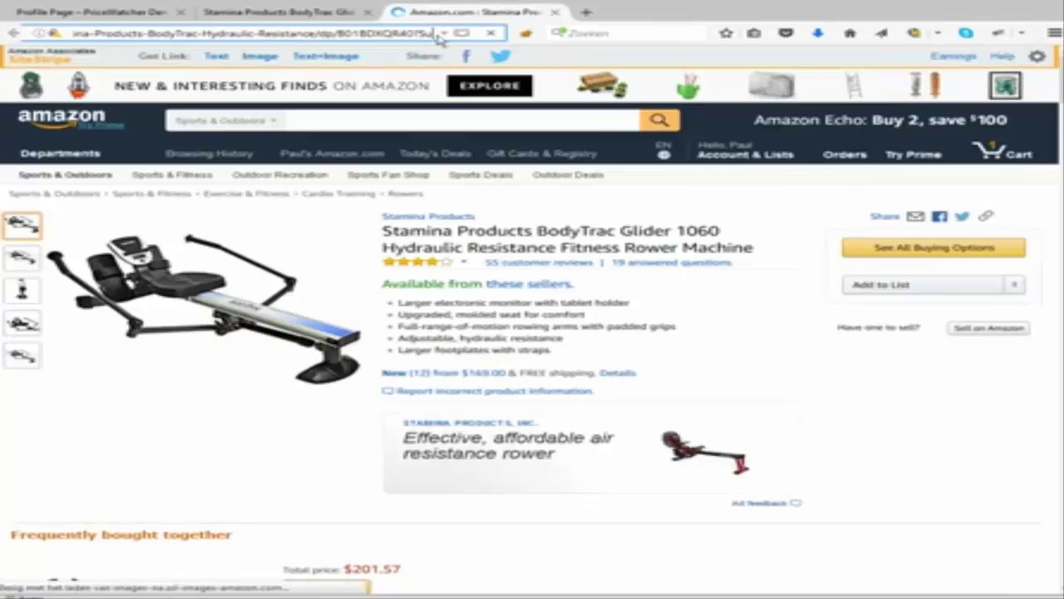
# Read the full Amazon product URL to check its affiliate parameters and ASIN.
pyautogui.click(442, 34)
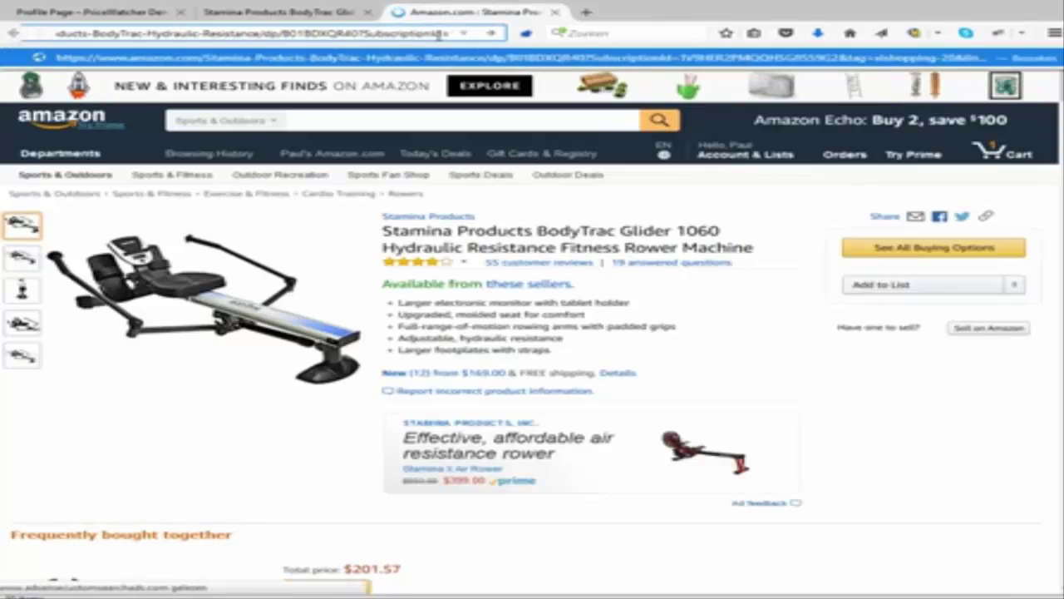
pyautogui.press('Down')
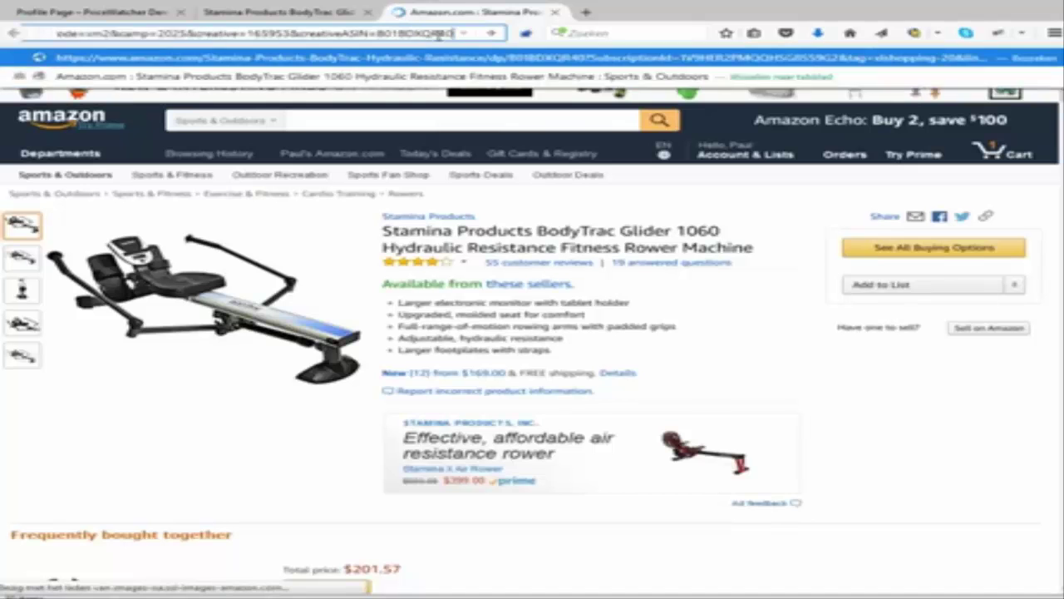
pyautogui.press('Left')
pyautogui.press('Left')
pyautogui.press('Left')
pyautogui.press('Left')
pyautogui.press('Left')
pyautogui.press('Left')
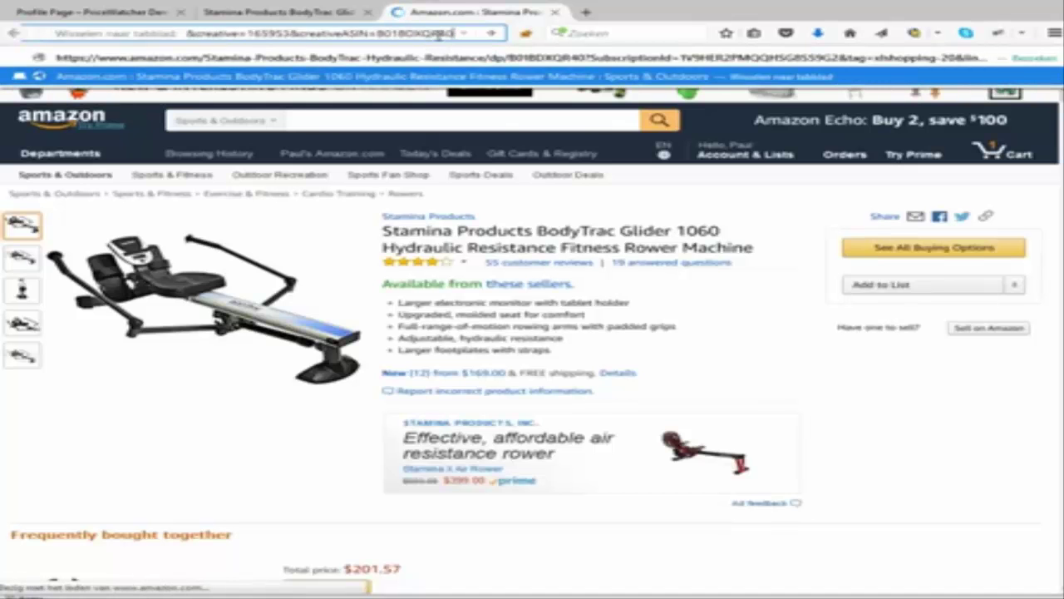
pyautogui.press('Left')
pyautogui.press('Left')
pyautogui.press('Left')
pyautogui.press('Left')
pyautogui.press('Left')
pyautogui.press('Left')
pyautogui.press('Right')
pyautogui.press('Right')
pyautogui.press('Right')
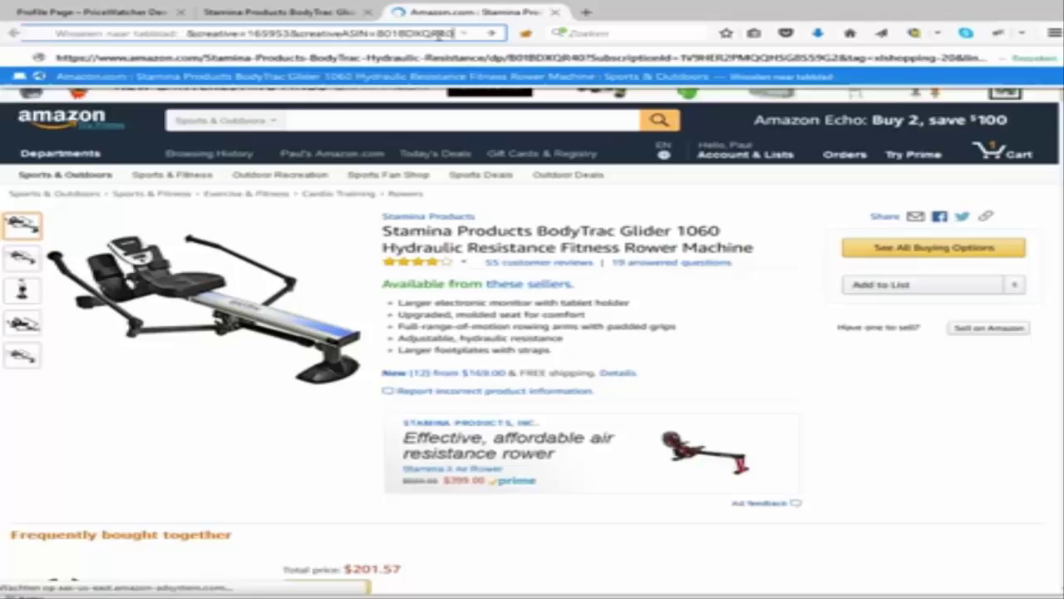
pyautogui.press('Right')
pyautogui.press('Right')
pyautogui.press('Right')
pyautogui.press('Right')
pyautogui.press('Right')
pyautogui.press('Right')
pyautogui.press('Left')
pyautogui.press('Left')
pyautogui.press('Left')
pyautogui.press('Right')
pyautogui.press('Right')
pyautogui.press('Right')
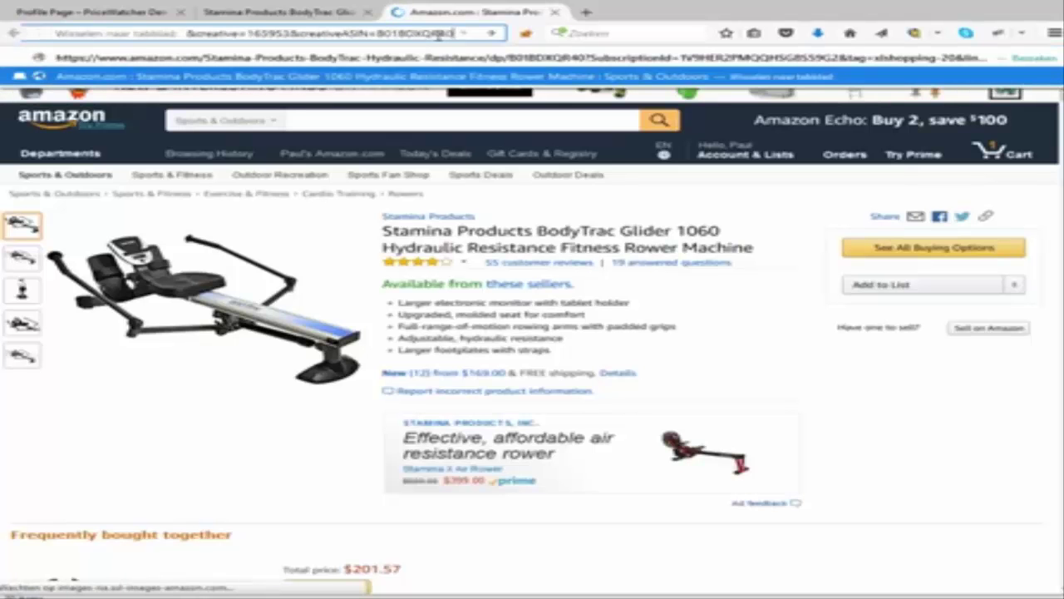
# Return from the Amazon listing to the Glider's PriceWatcher product page.
pyautogui.click(461, 314)
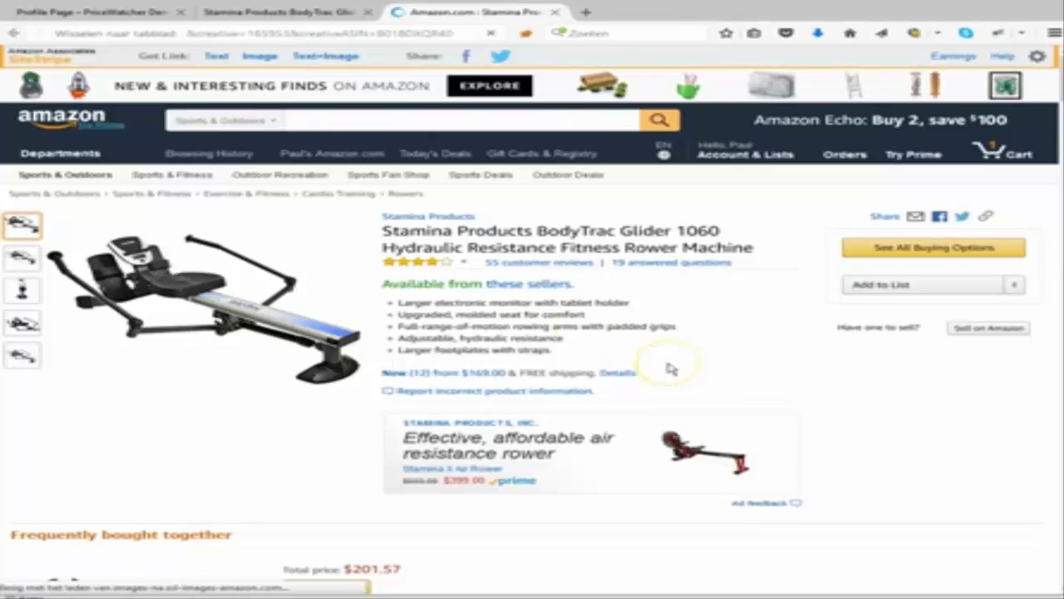
pyautogui.scroll(-2, 668, 368)
pyautogui.scroll(2, 668, 369)
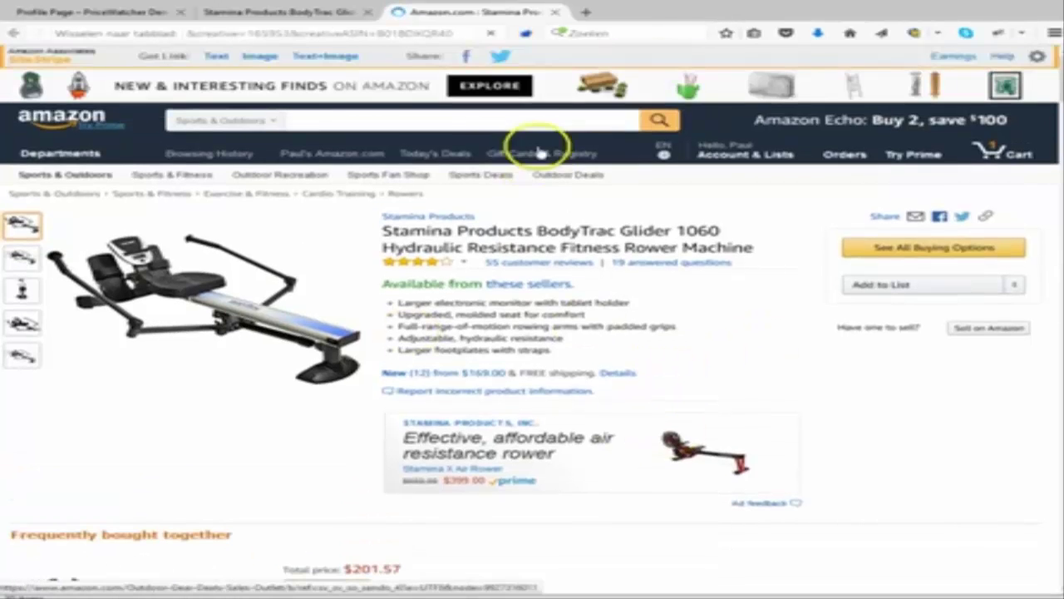
pyautogui.click(312, 15)
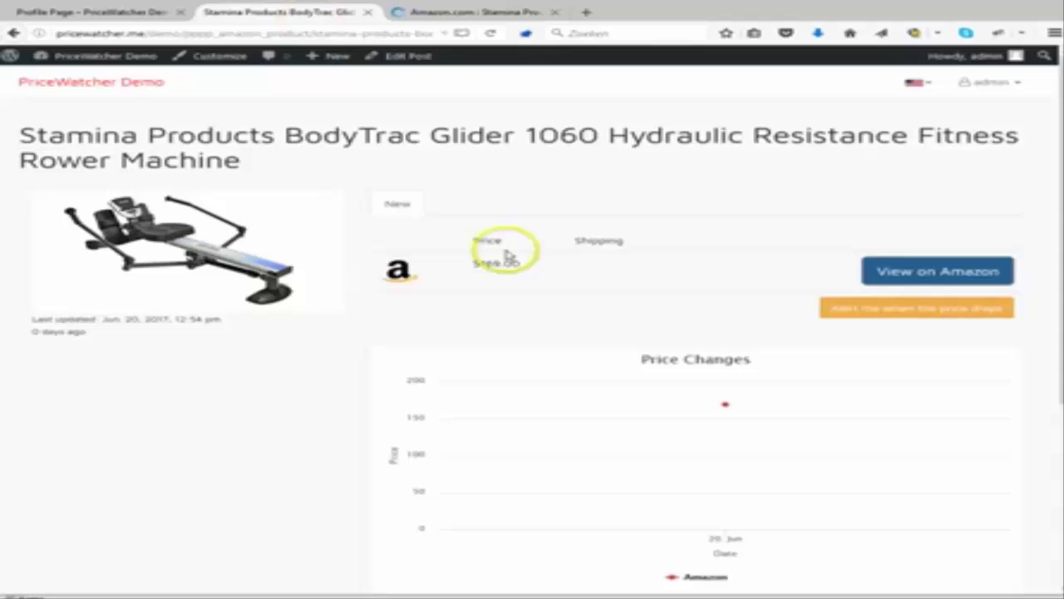
pyautogui.moveTo(725, 404)
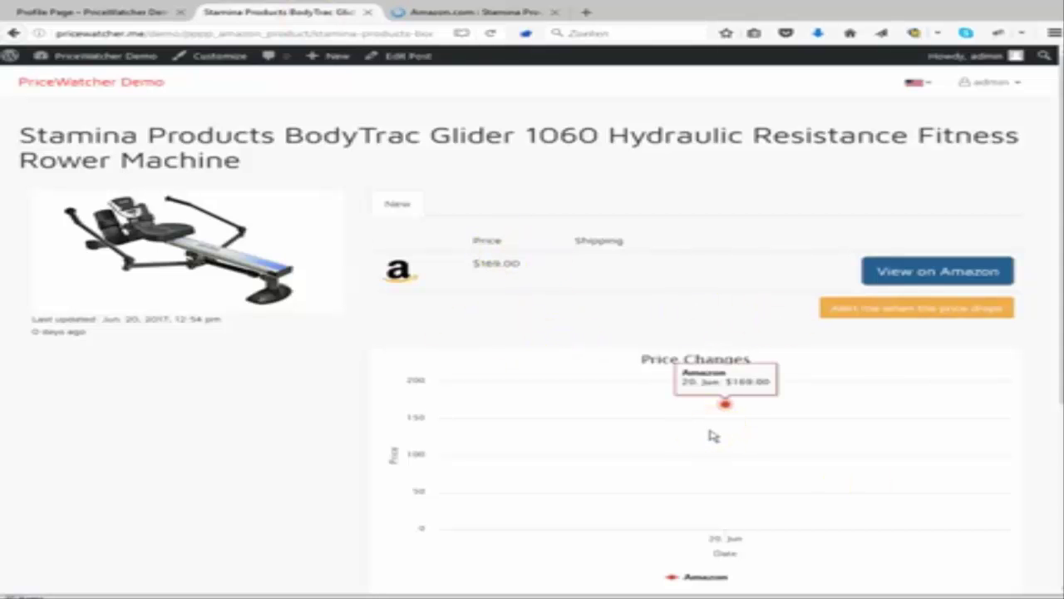
# Check the Glider's $169.00 20 June chart point and skim down to its description.
pyautogui.click(727, 422)
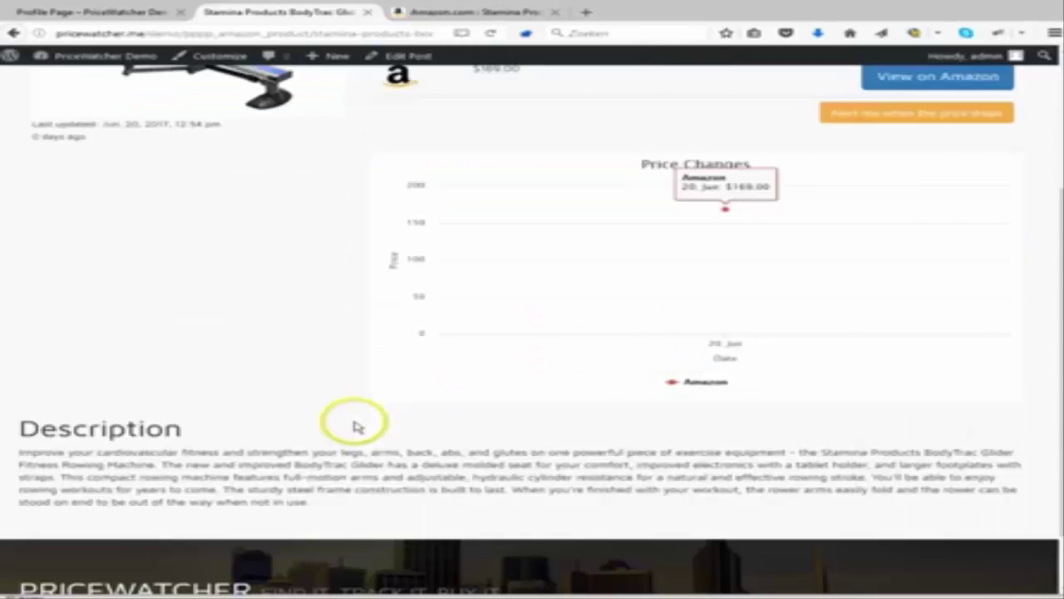
pyautogui.scroll(-5, 352, 423)
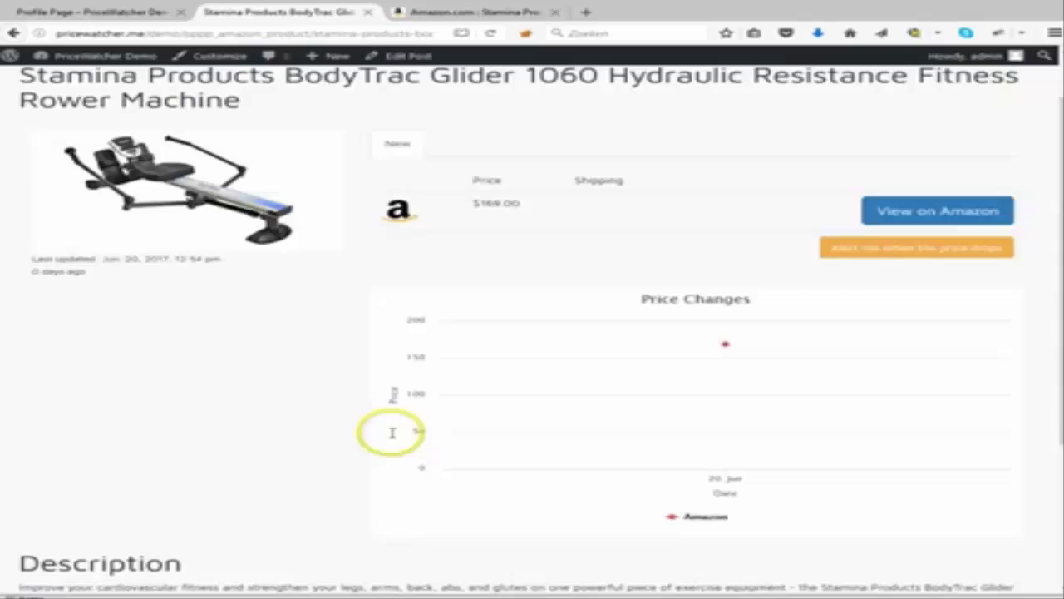
pyautogui.scroll(5, 392, 435)
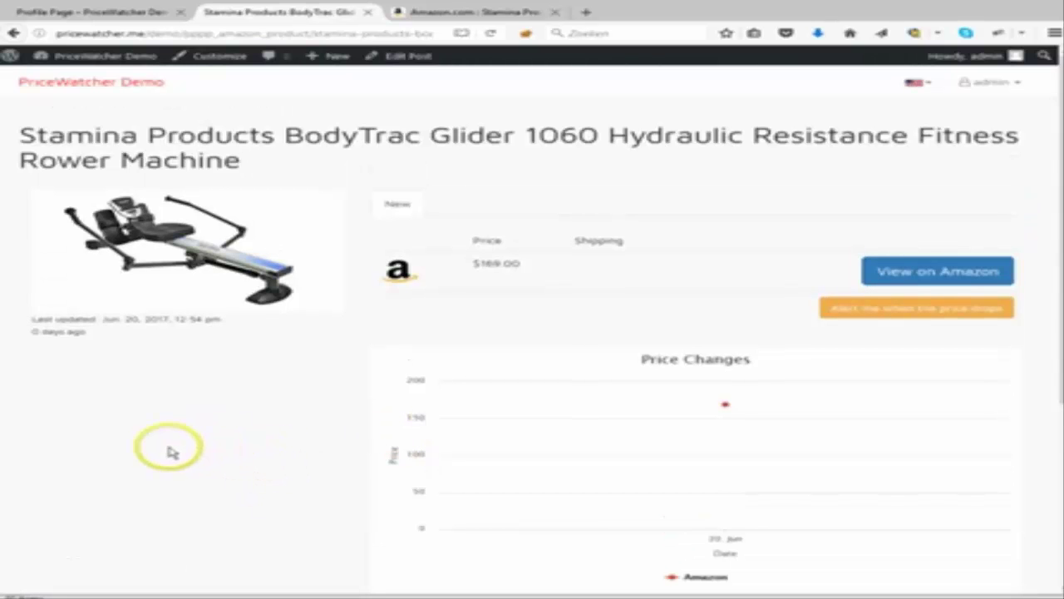
# Open the Sunny Health SF-RW1406 rower post from PriceWatcher's Amazon Products list for editing.
pyautogui.click(108, 13)
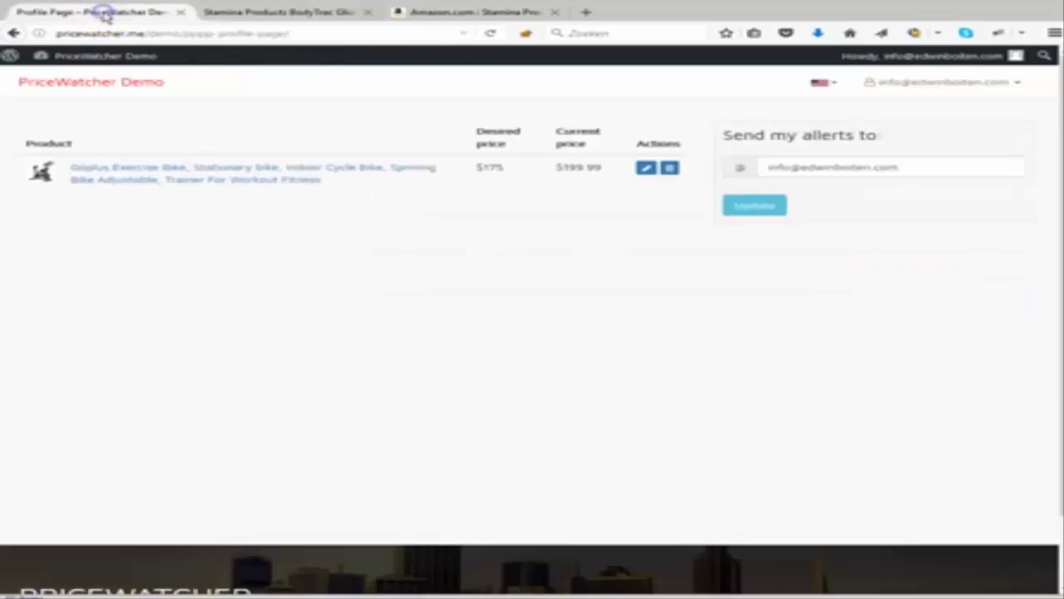
pyautogui.click(246, 12)
pyautogui.click(104, 58)
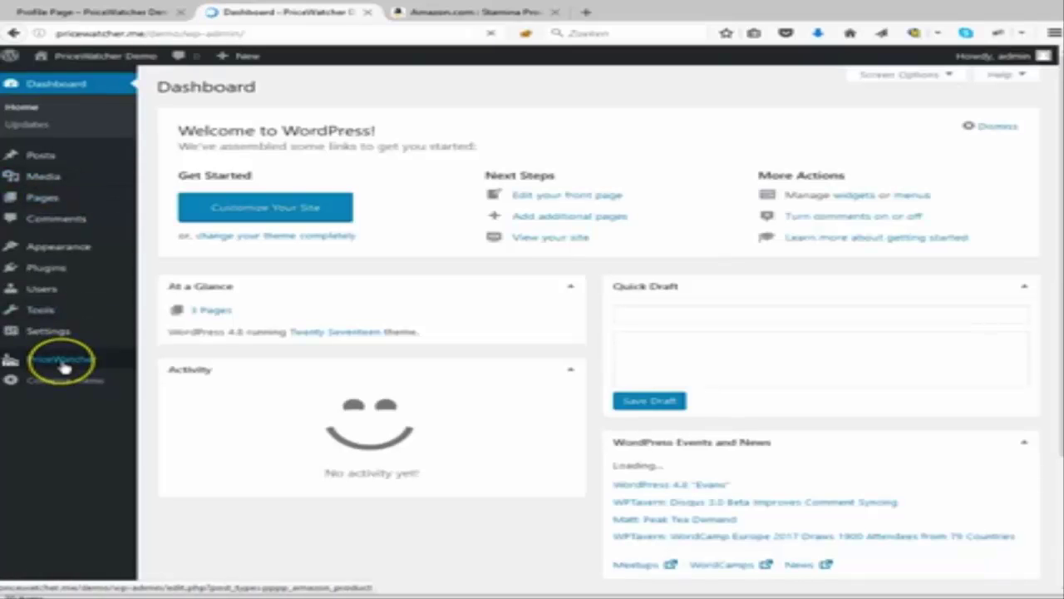
pyautogui.click(64, 363)
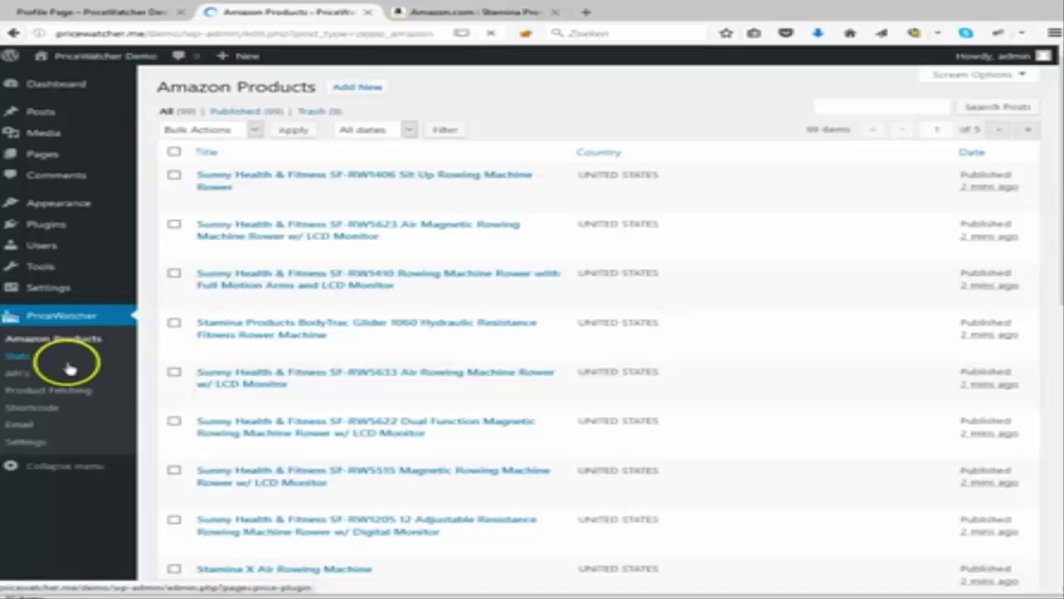
pyautogui.moveTo(364, 180)
pyautogui.click(206, 202)
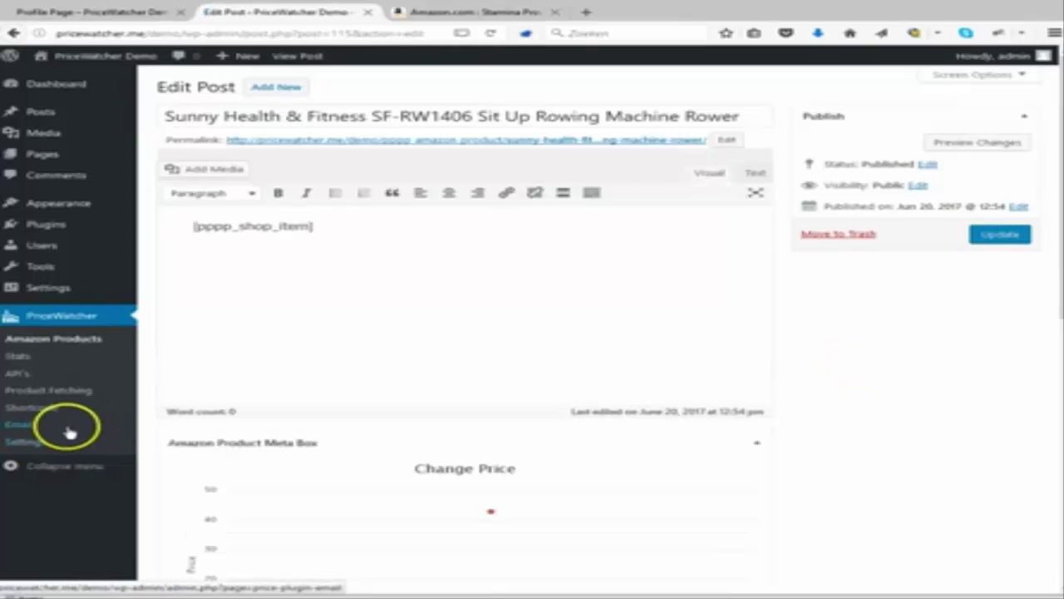
# Review the Email Settings' 'Good Price!' subject and placeholder message template.
pyautogui.click(22, 425)
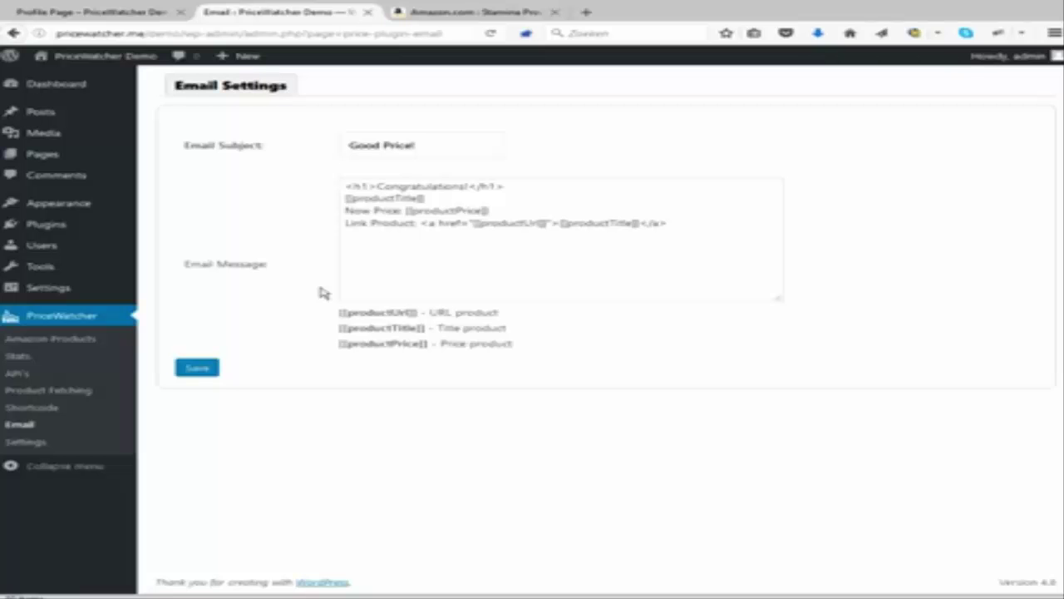
pyautogui.click(293, 288)
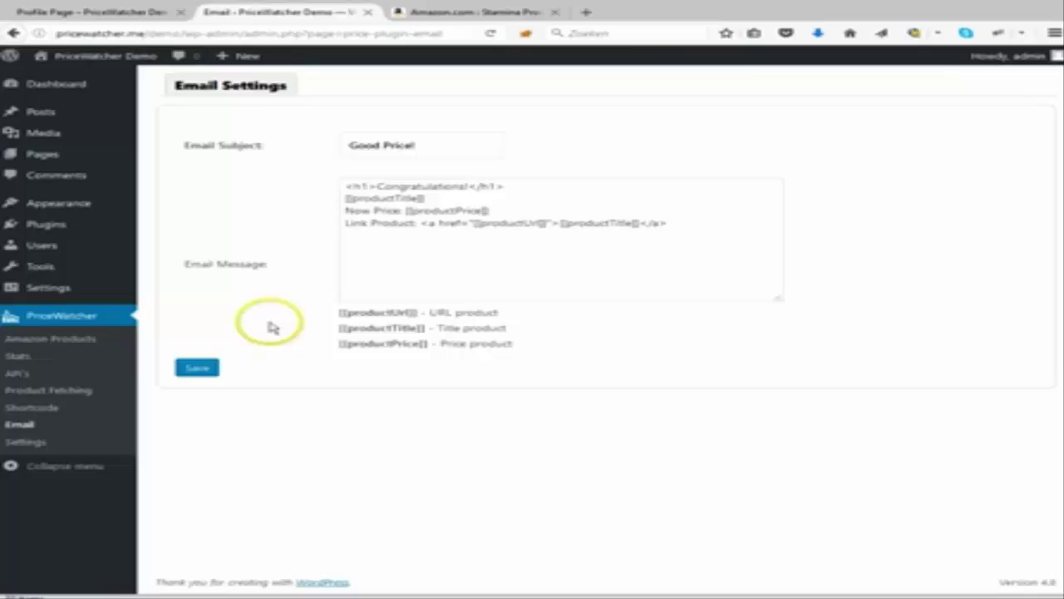
pyautogui.click(273, 323)
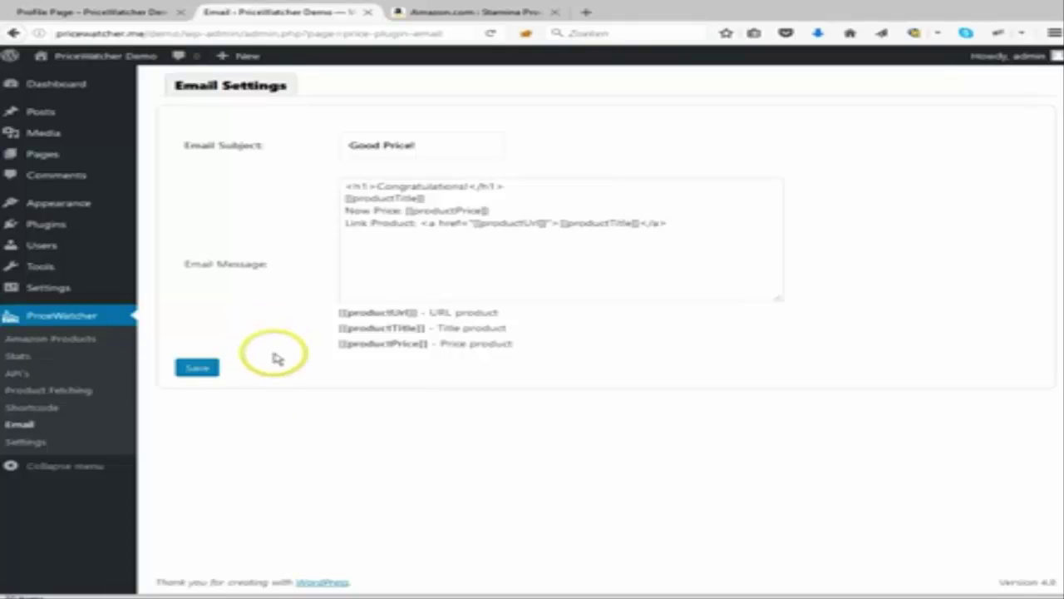